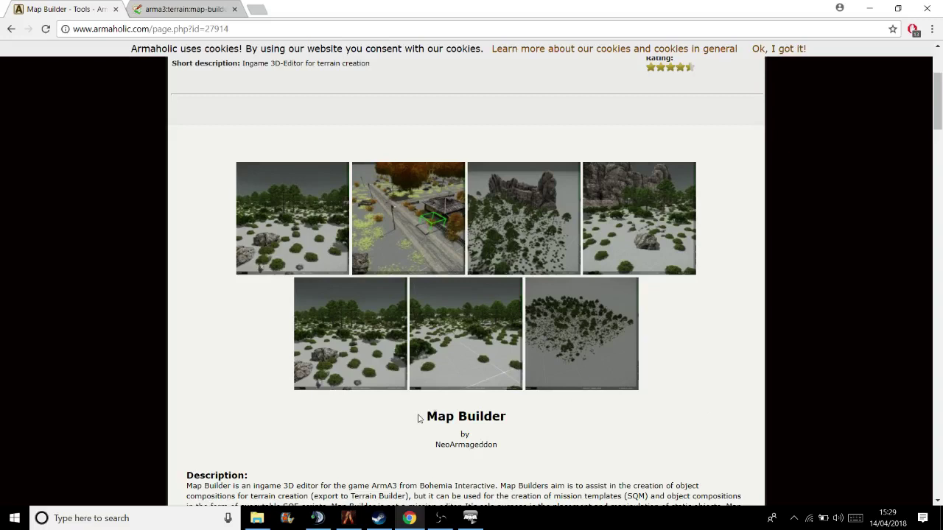
# - Highlight and deselect the Map Builder title on the Armaholic download page several times
pyautogui.moveTo(418, 416); pyautogui.dragTo(510, 427)
pyautogui.click(514, 425)
pyautogui.moveTo(533, 428); pyautogui.dragTo(423, 419)
pyautogui.click(423, 419)
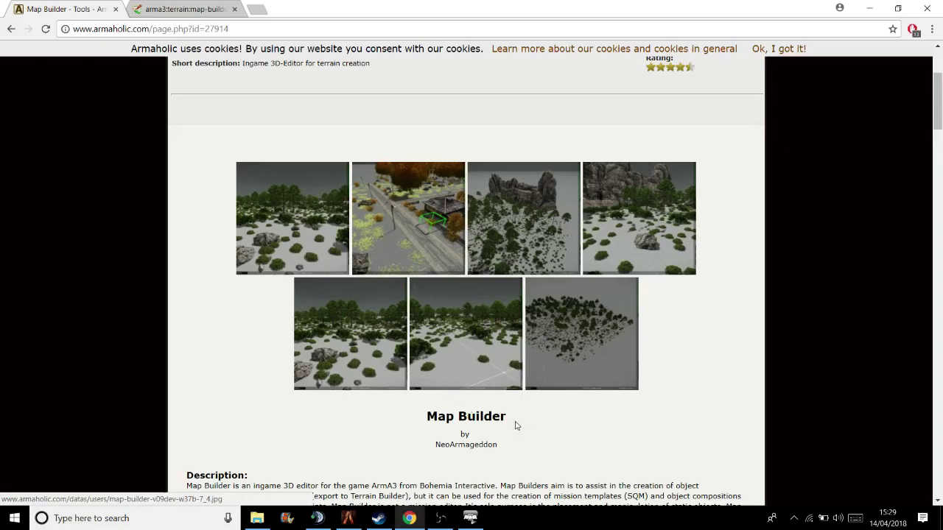
pyautogui.moveTo(423, 417); pyautogui.dragTo(516, 423)
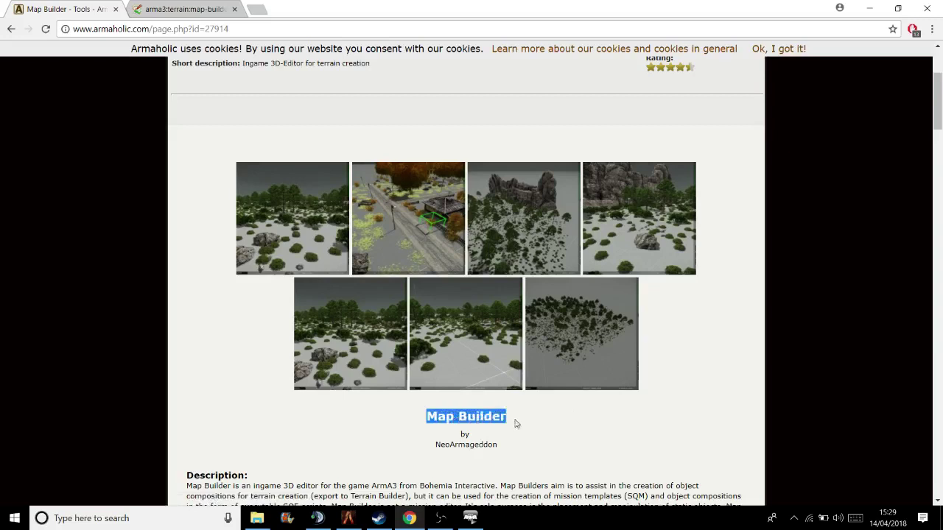
pyautogui.click(519, 421)
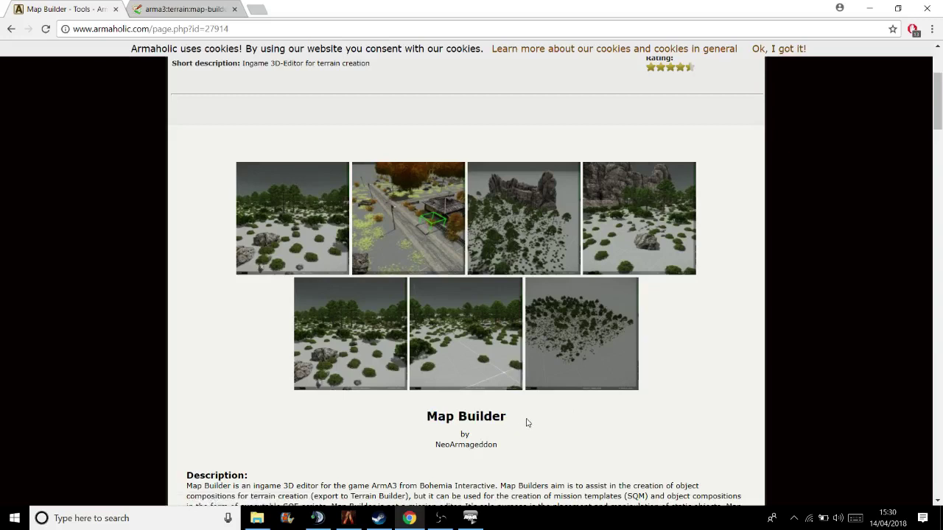
pyautogui.moveTo(507, 417); pyautogui.dragTo(425, 417)
pyautogui.click(429, 416)
pyautogui.scroll(-4, 492, 479)
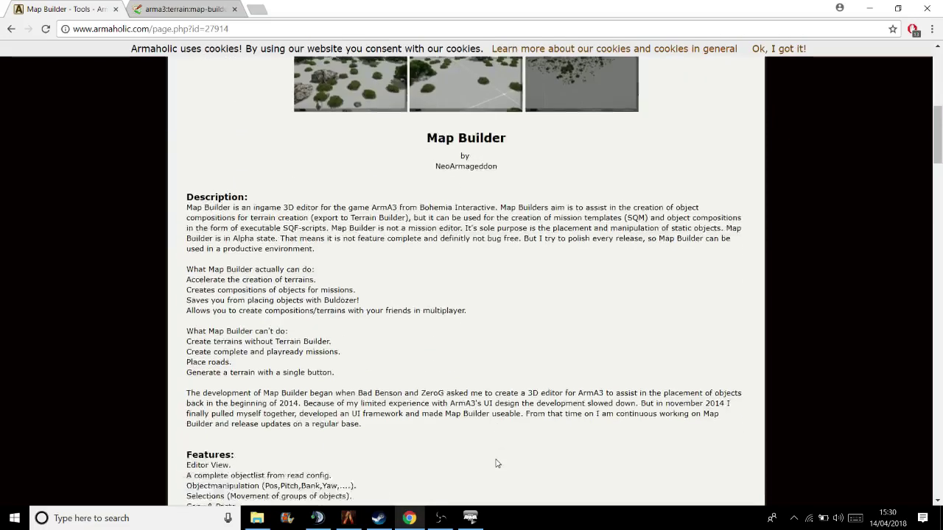
pyautogui.scroll(5, 493, 461)
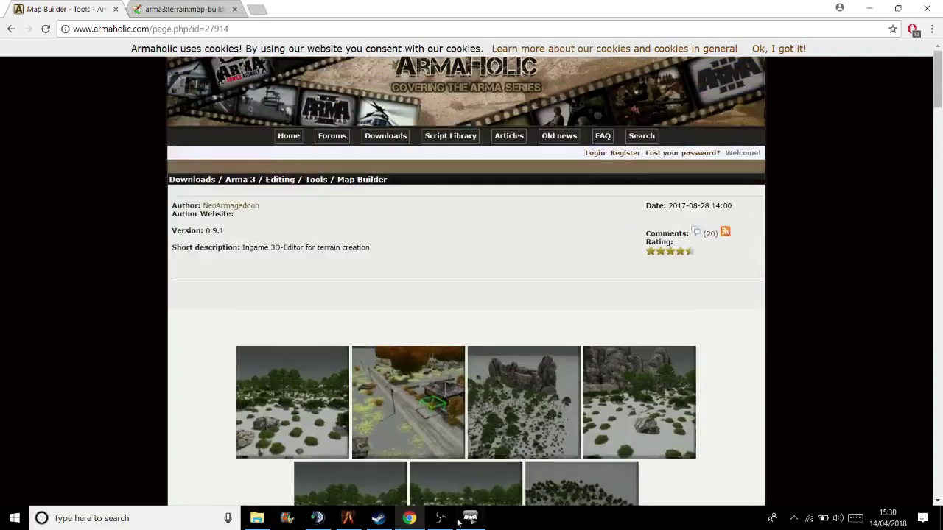
pyautogui.click(257, 518)
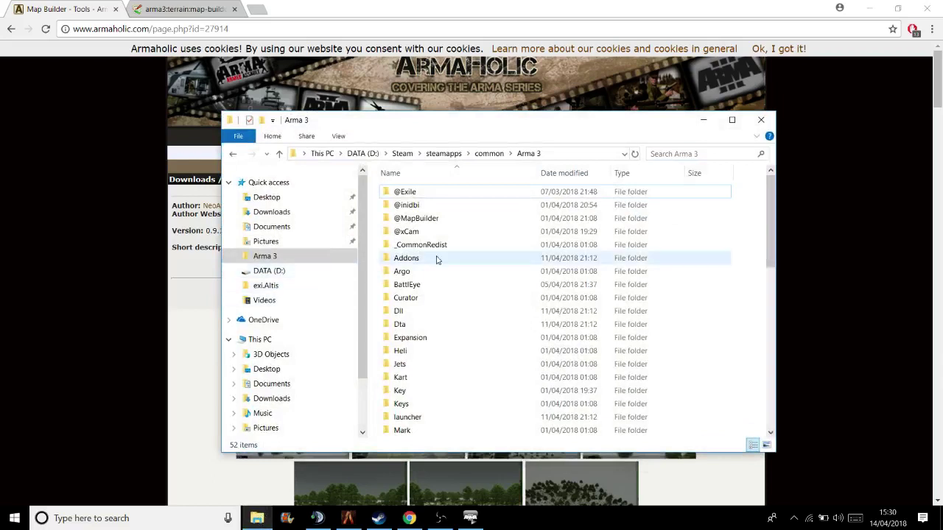
pyautogui.click(430, 220)
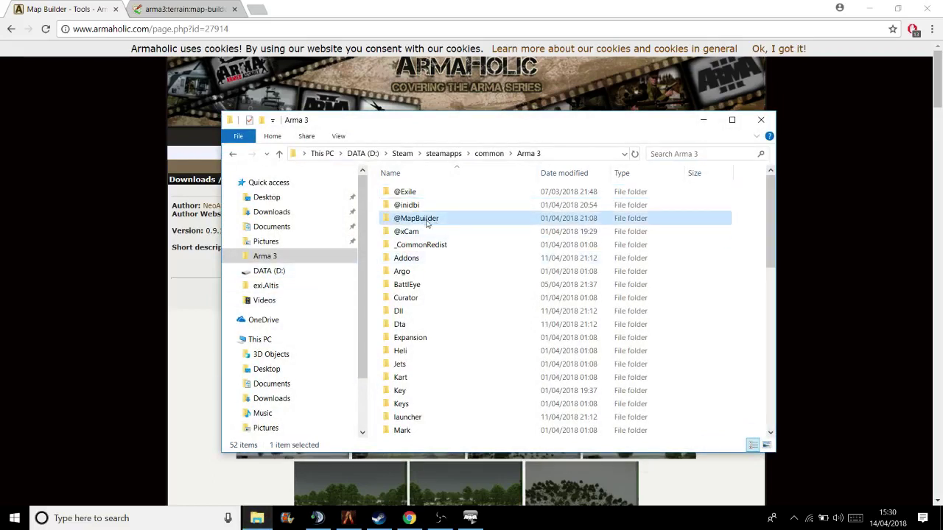
pyautogui.click(464, 515)
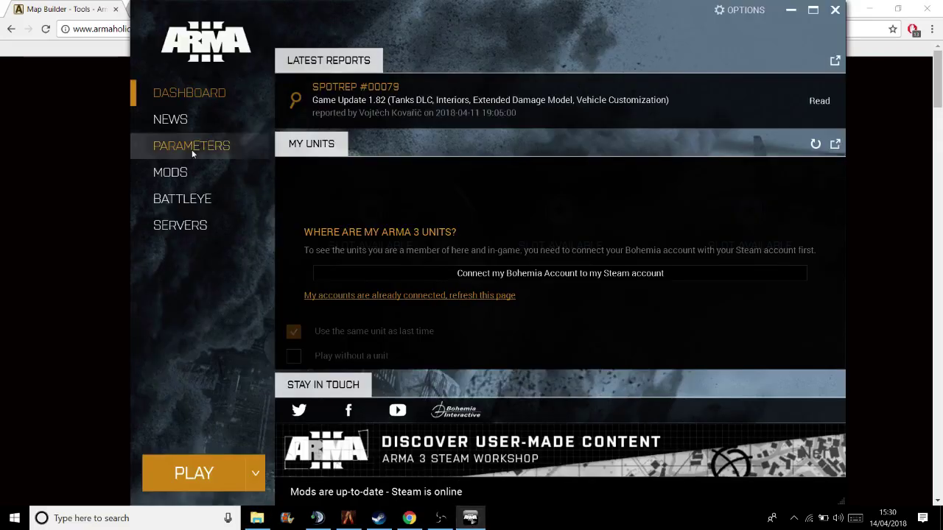
pyautogui.click(192, 150)
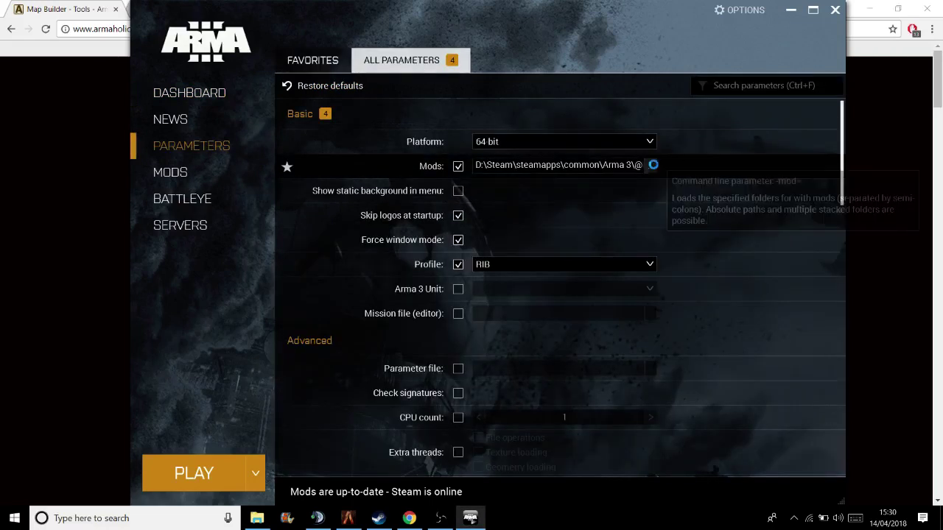
pyautogui.click(651, 167)
pyautogui.click(335, 29)
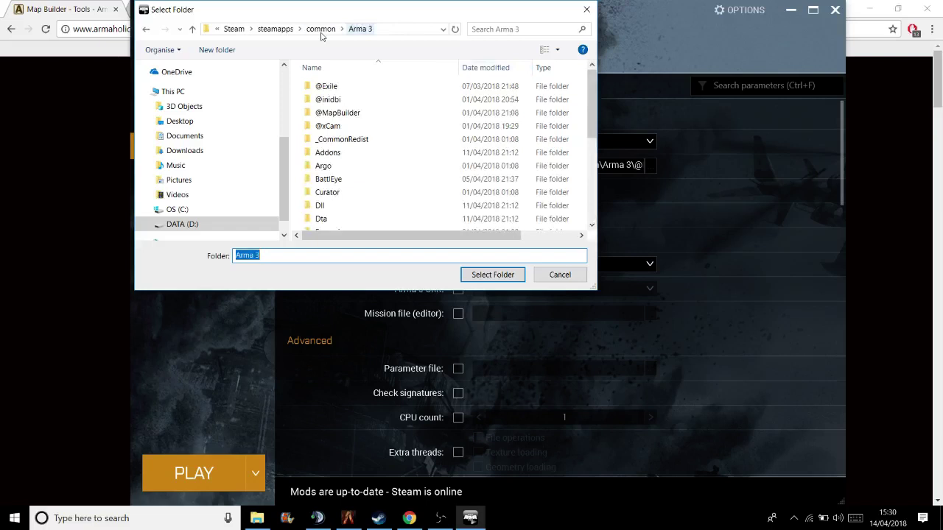
pyautogui.click(335, 111)
pyautogui.click(492, 274)
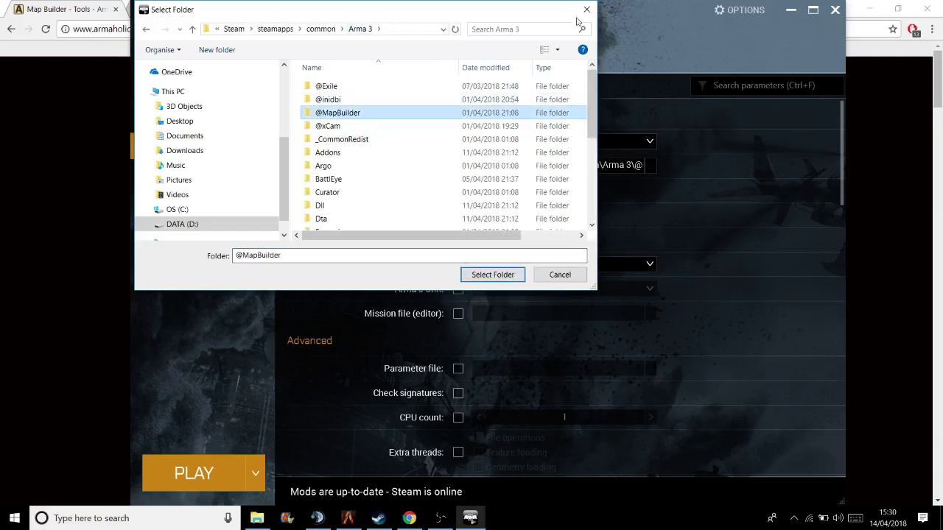
pyautogui.click(193, 473)
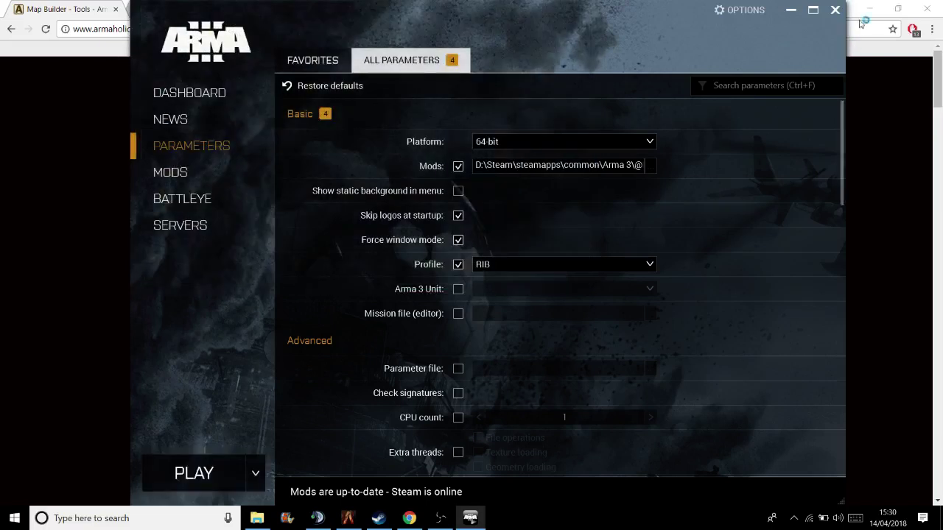
pyautogui.click(792, 11)
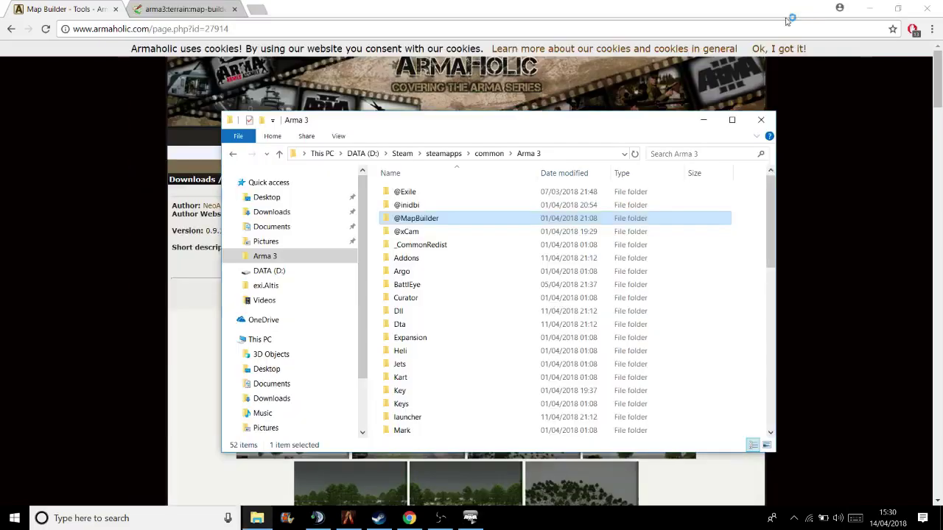
# - Close File Explorer and wait while Arma 3 loads its mods
pyautogui.click(763, 121)
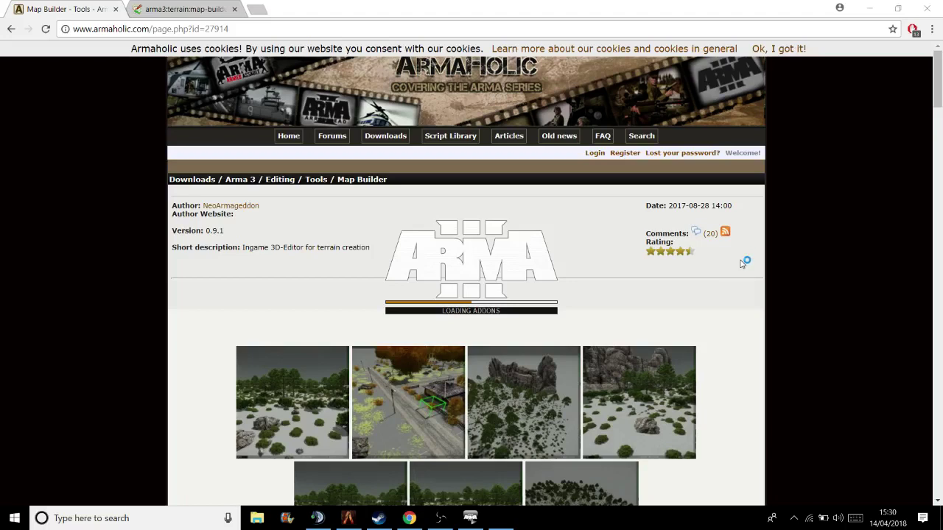
pyautogui.scroll(-3, 751, 362)
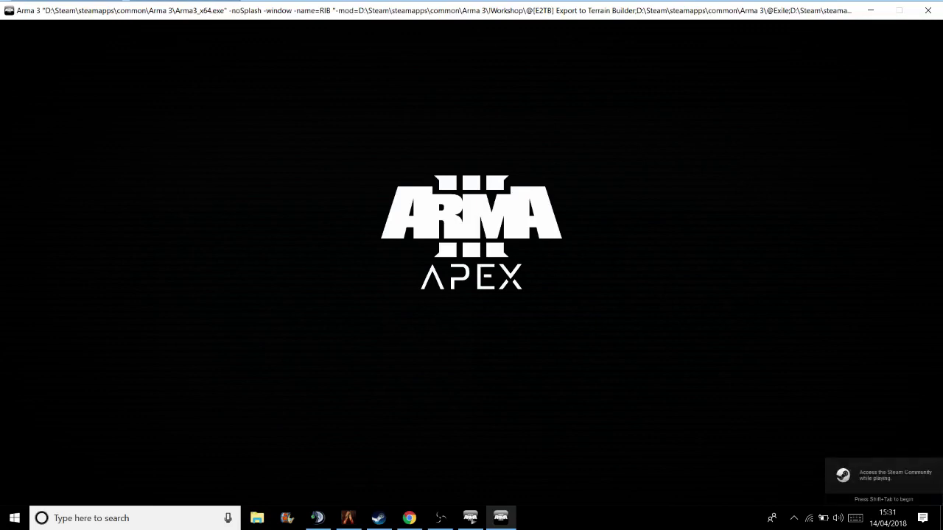
# - Read the Select, Place, Rotate and Object controls sections of the wiki's Map Builder page
pyautogui.click(409, 518)
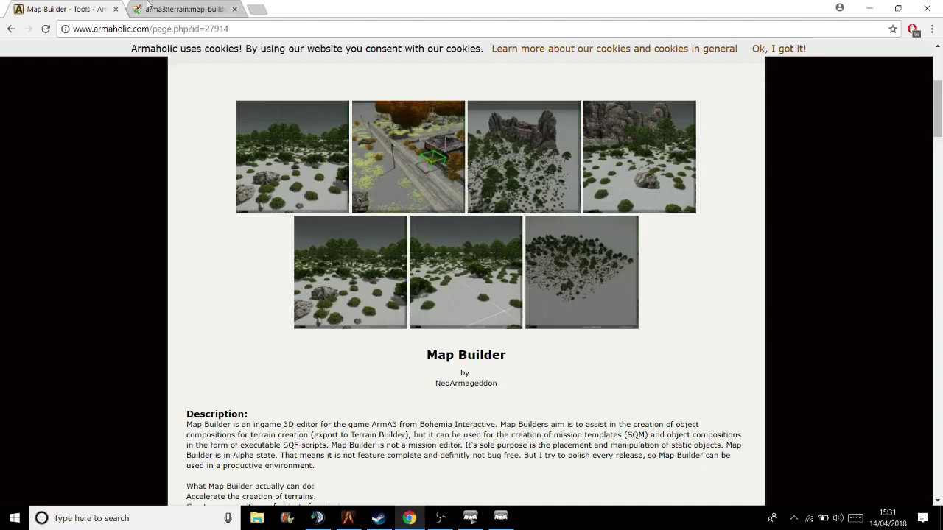
pyautogui.click(147, 6)
pyautogui.scroll(-2, 251, 187)
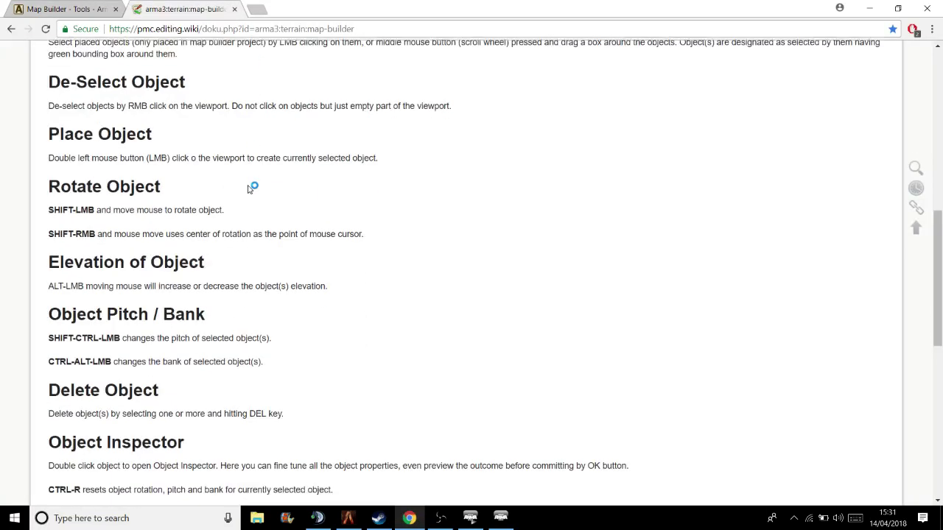
pyautogui.scroll(-1, 249, 187)
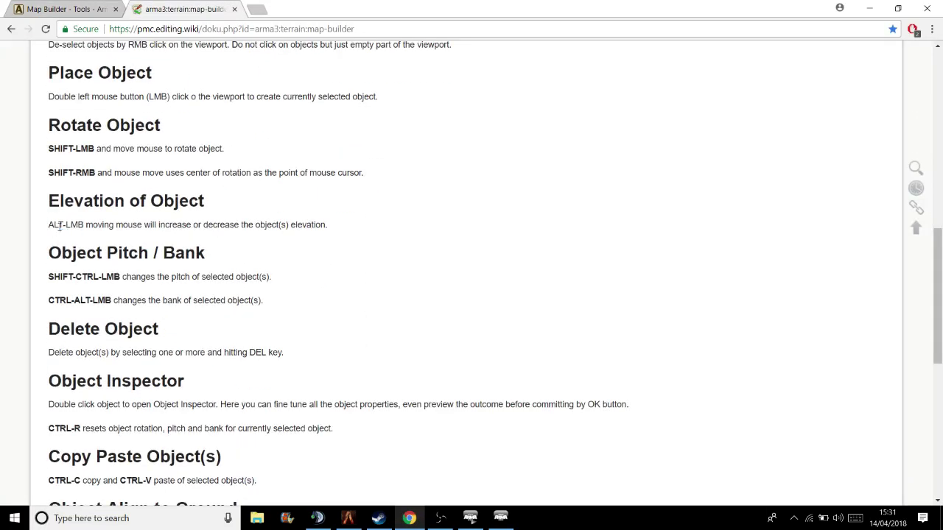
pyautogui.scroll(-3, 135, 228)
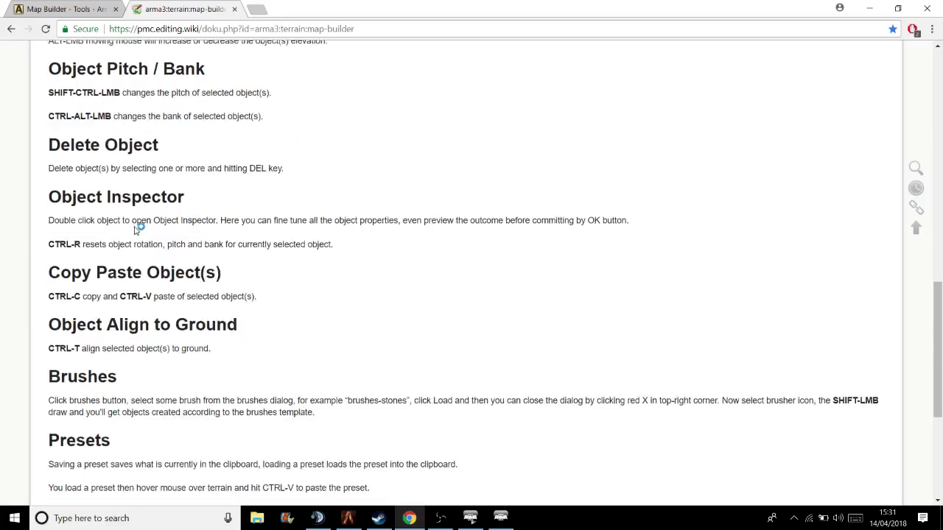
pyautogui.scroll(15, 135, 229)
pyautogui.scroll(-6, 134, 226)
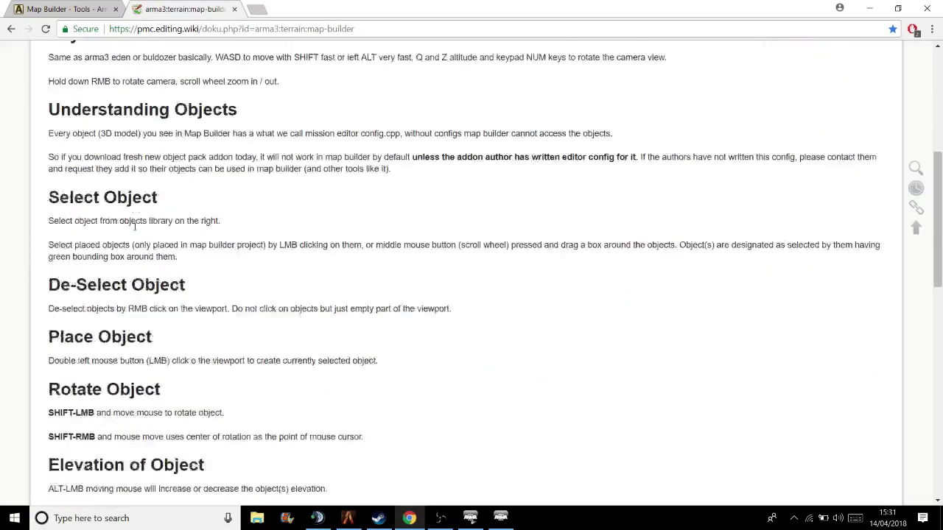
pyautogui.scroll(-1, 134, 227)
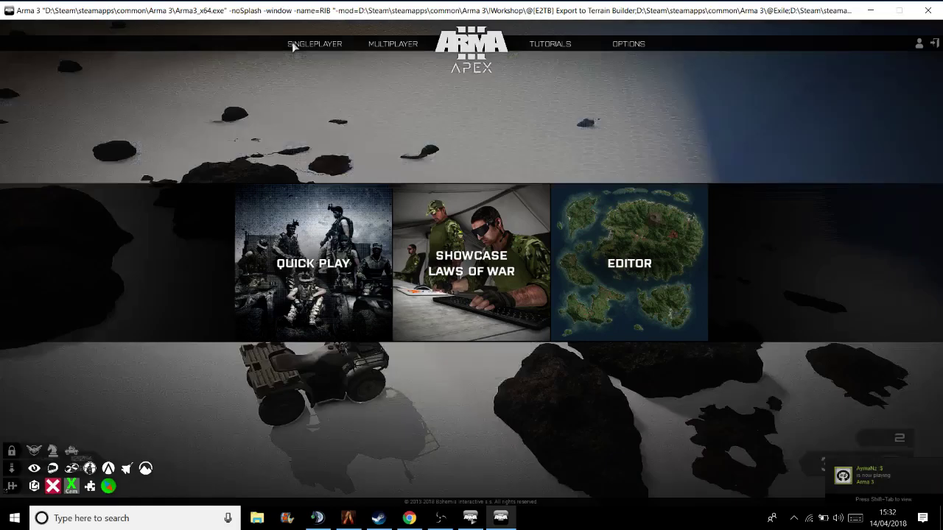
# - Start the Eden editor with Altis chosen as the map
pyautogui.moveTo(295, 46)
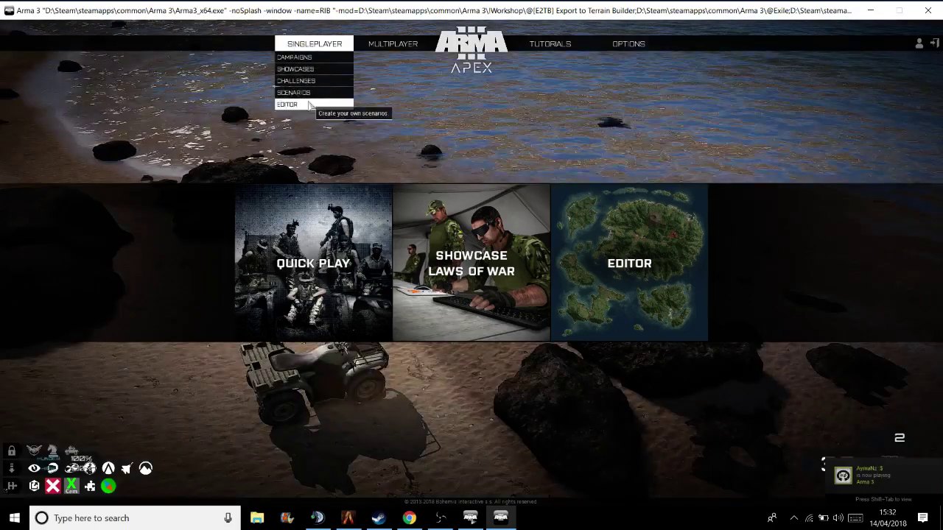
pyautogui.click(308, 109)
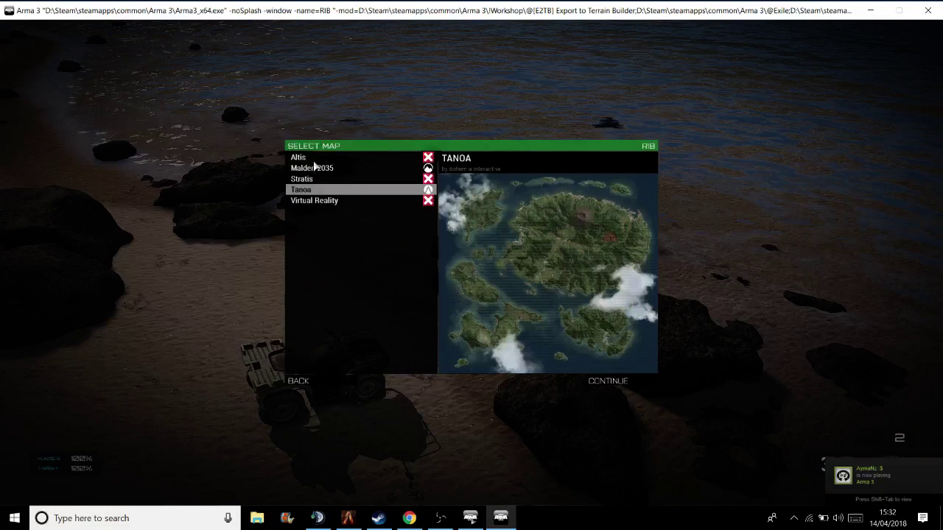
pyautogui.click(313, 160)
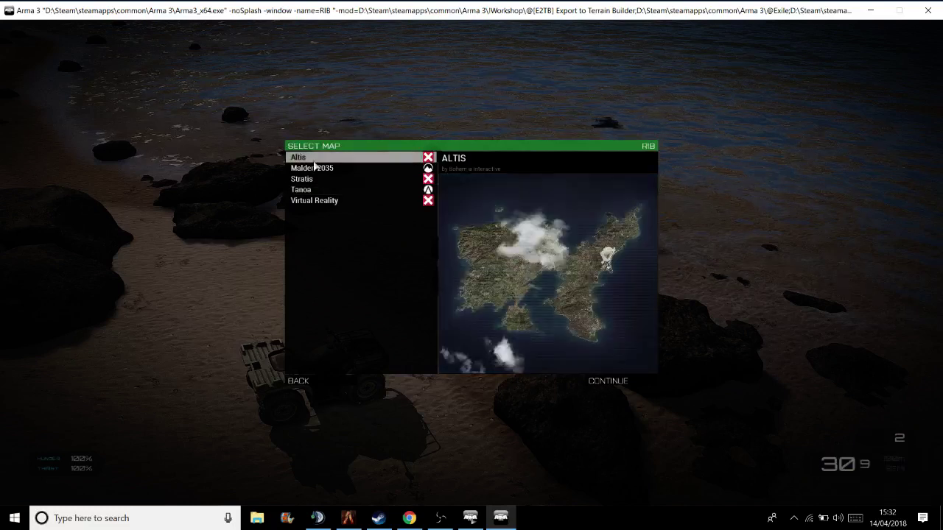
pyautogui.click(597, 377)
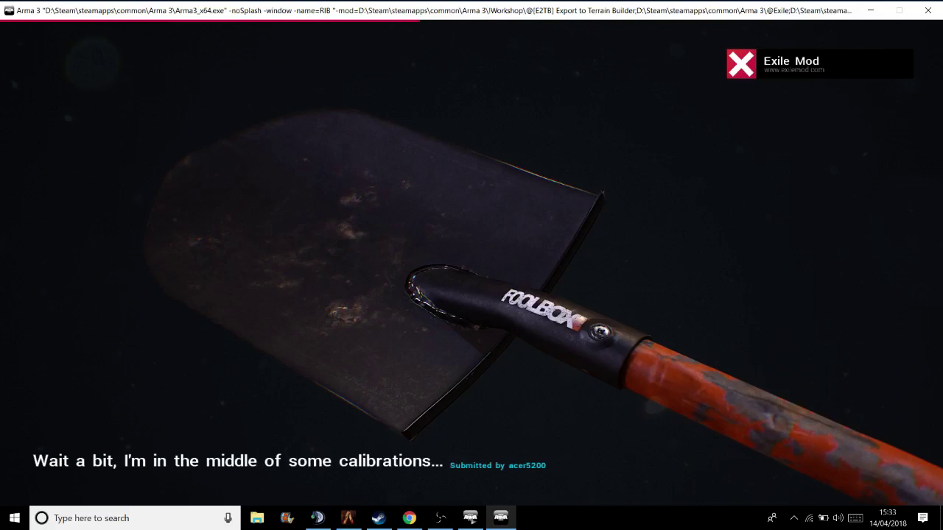
# - Check the launcher's Parameters page, then minimize it to return to the Altis editor
pyautogui.click(470, 517)
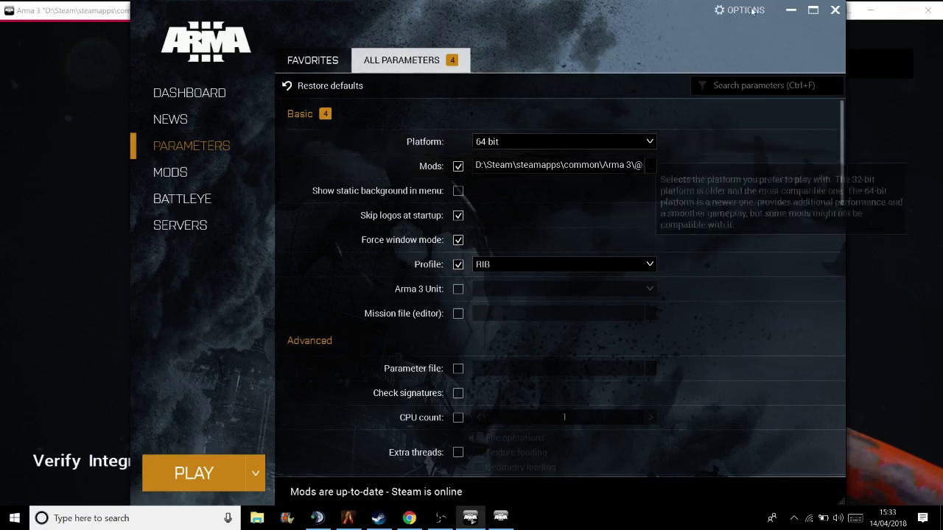
pyautogui.click(790, 9)
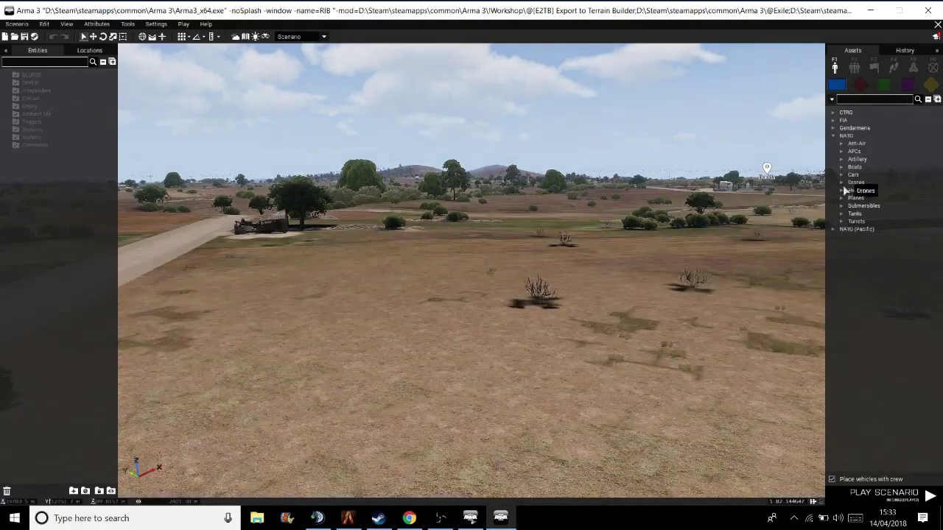
# - Place a NATO HEMTT Fuel truck on the Altis terrain
pyautogui.click(841, 175)
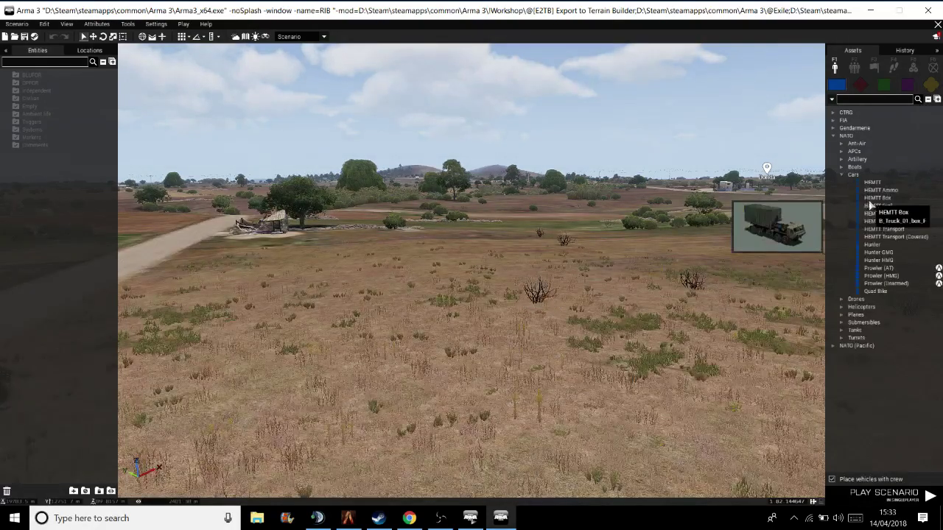
pyautogui.click(876, 205)
pyautogui.click(623, 294)
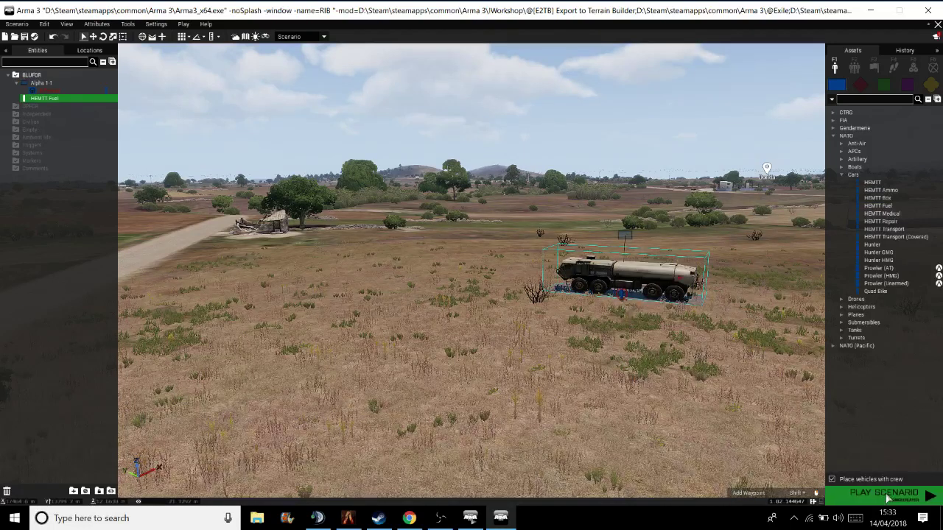
# - Place a Map Builder module on the terrain and start playing the scenario
pyautogui.click(913, 67)
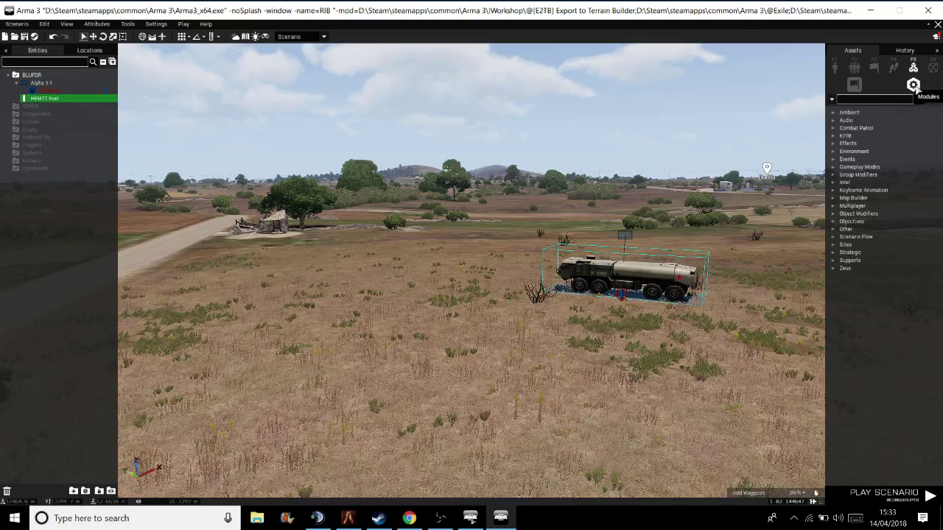
pyautogui.click(848, 197)
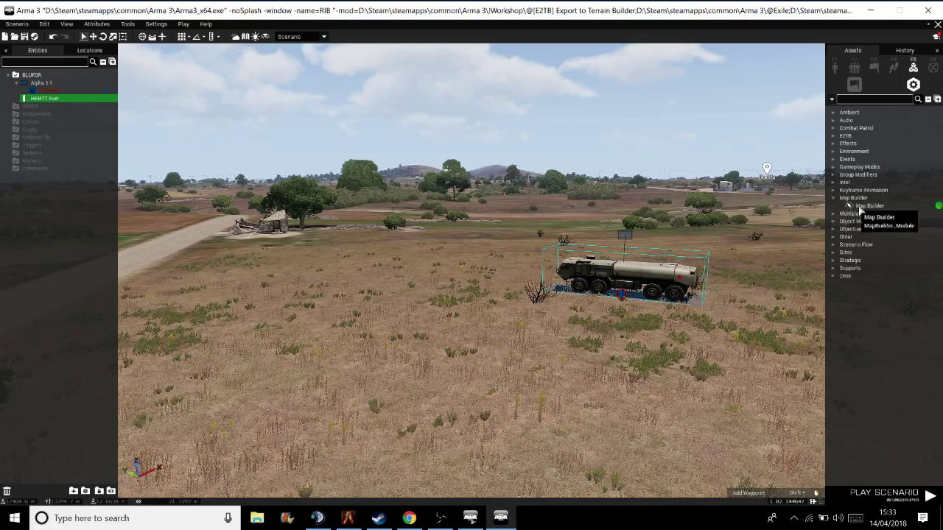
pyautogui.click(869, 206)
pyautogui.click(420, 315)
pyautogui.hotkey('ctrl', 'p')
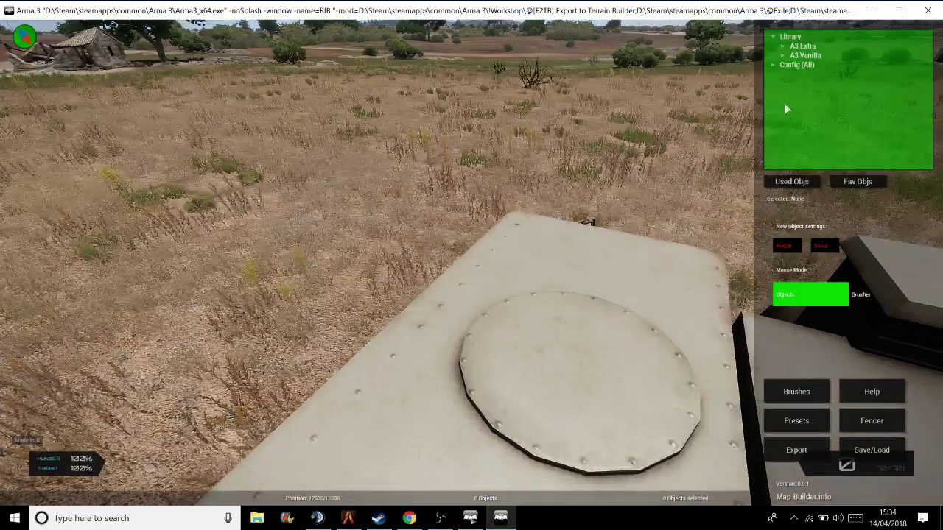
# - Teleport the camera to the Cape Zeyris road using the island map
pyautogui.press('m')
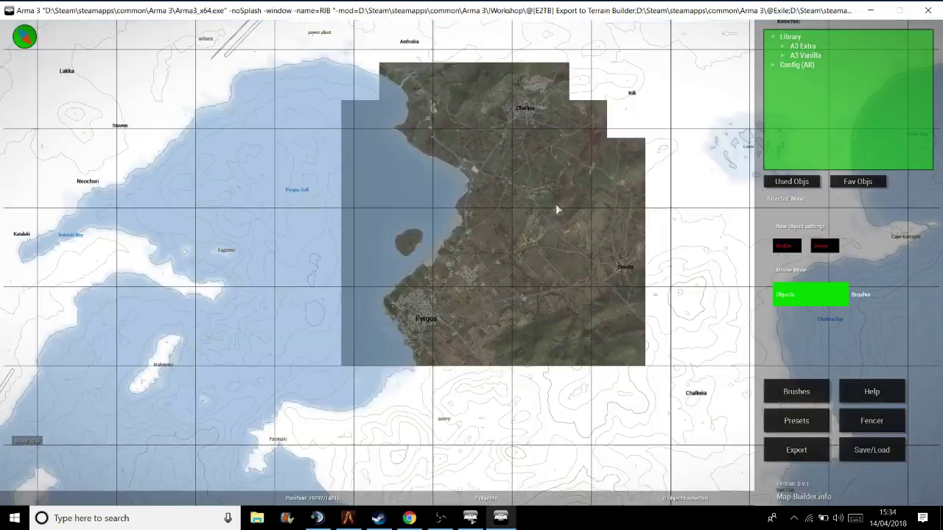
pyautogui.scroll(-2, 446, 286)
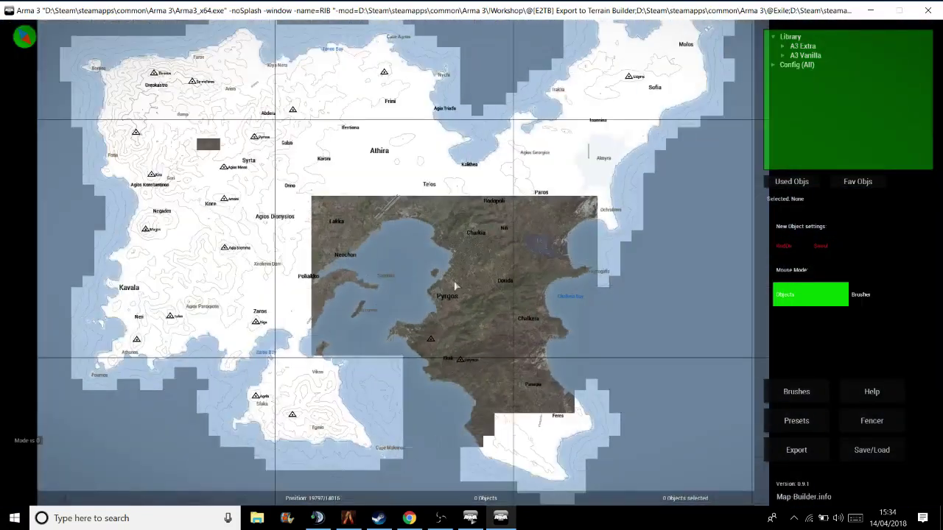
pyautogui.scroll(3, 456, 133)
pyautogui.scroll(5, 457, 133)
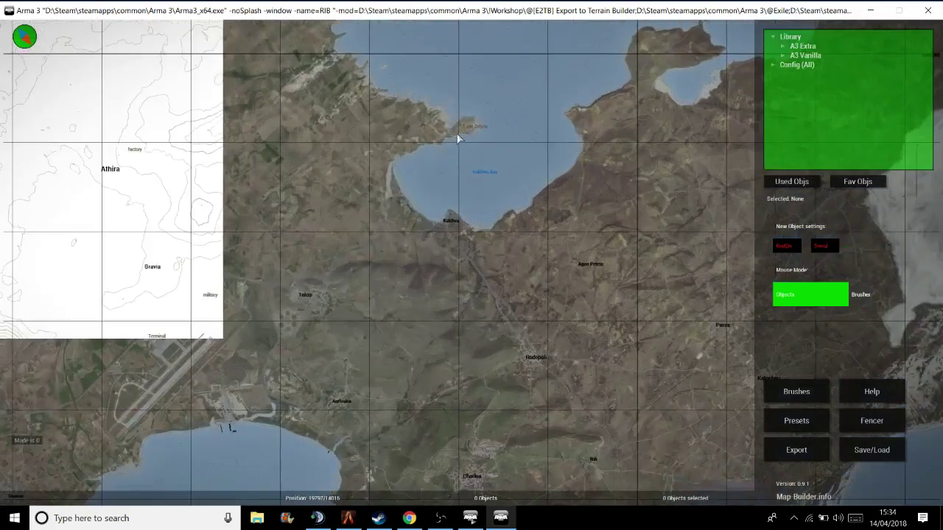
pyautogui.scroll(1, 464, 122)
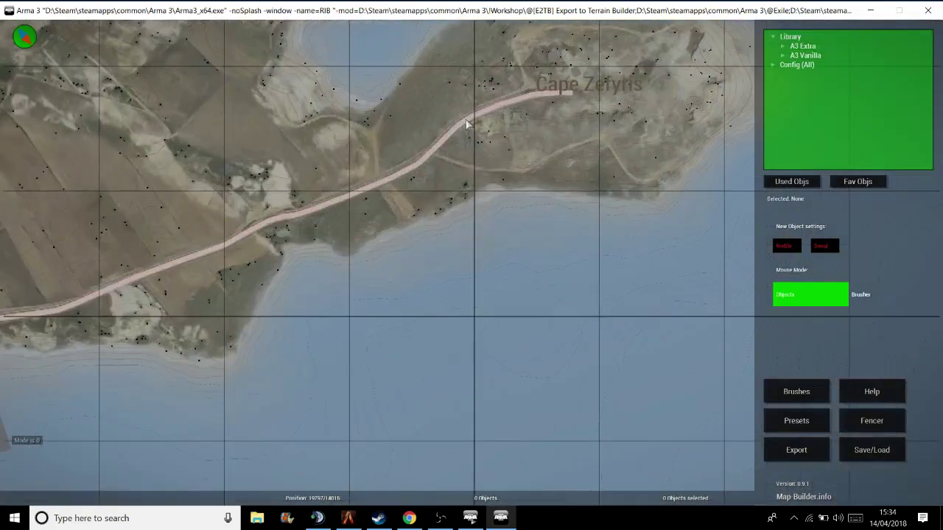
pyautogui.press('BackSpace')
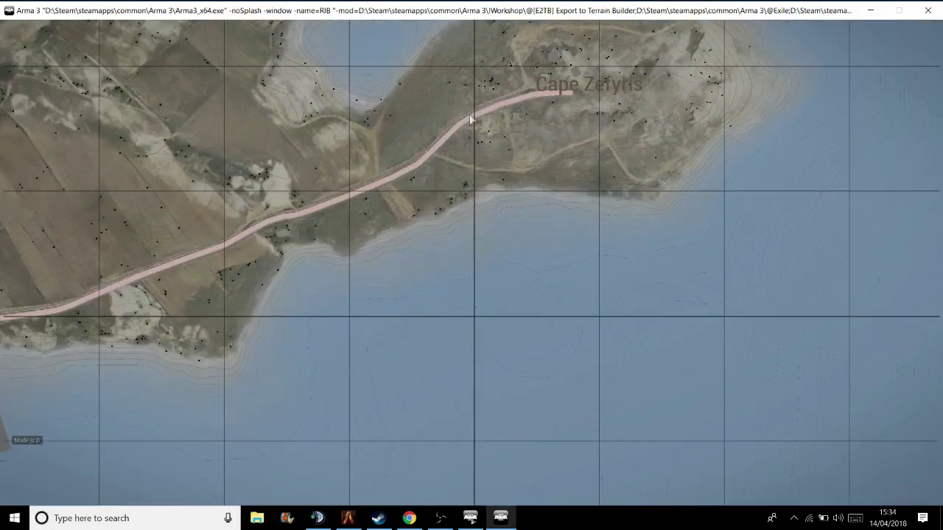
pyautogui.click(468, 117)
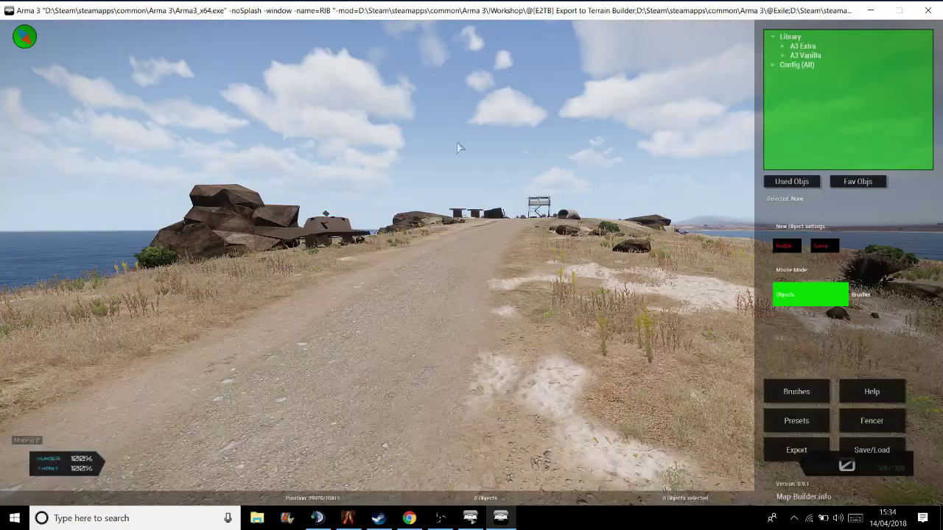
# - Fly the camera toward the watchtower and back along the cape road
pyautogui.scroll(-5, 457, 147)
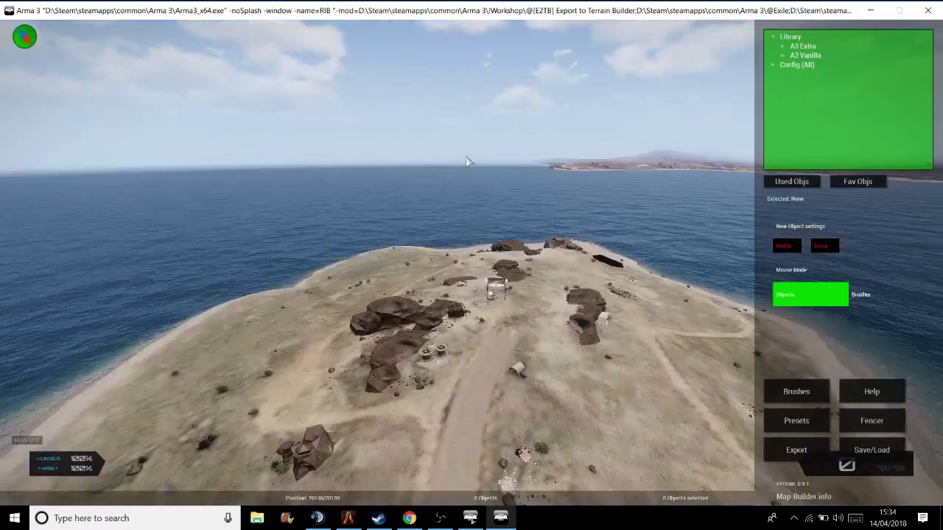
pyautogui.press('w')
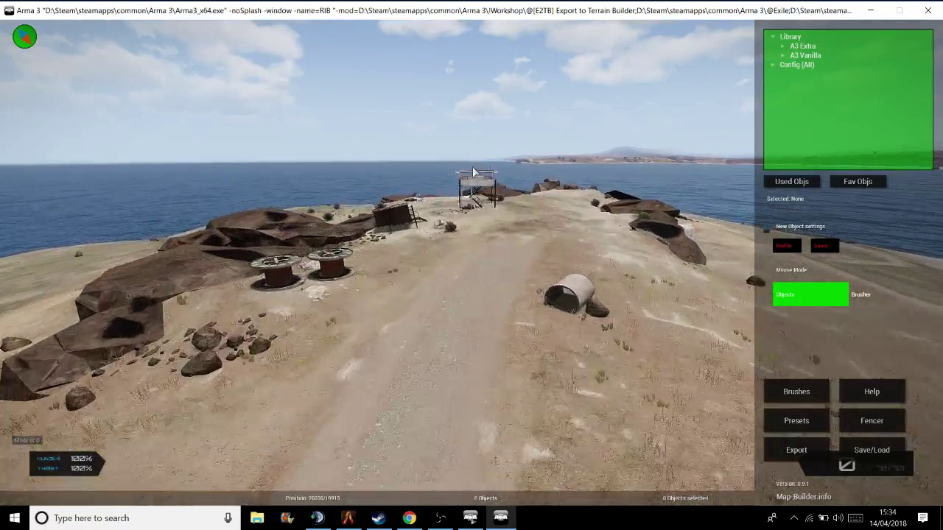
pyautogui.press('s')
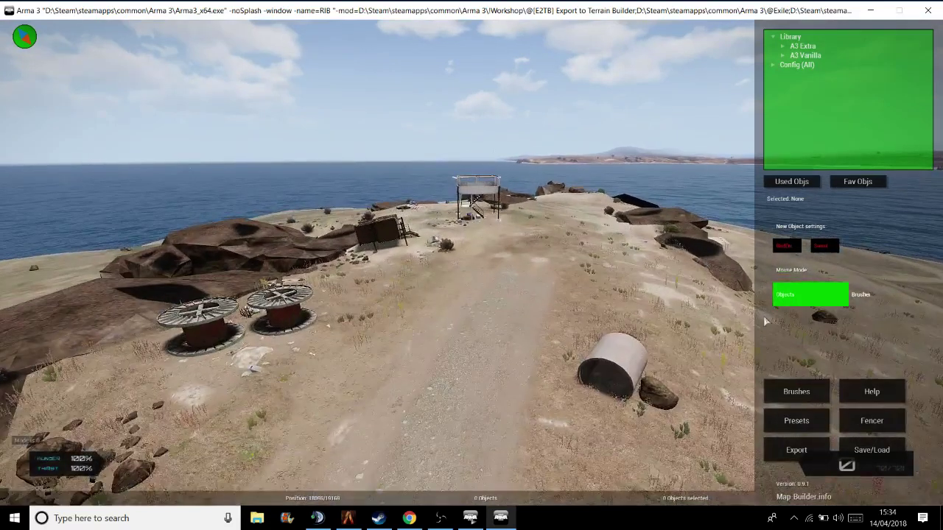
# - Load the 'lazy' project from the Save/Load list
pyautogui.click(871, 450)
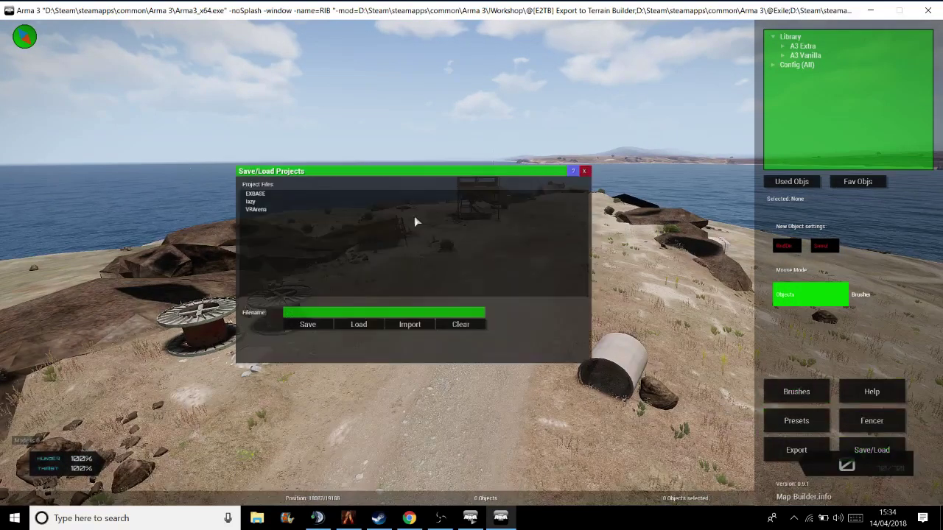
pyautogui.click(250, 201)
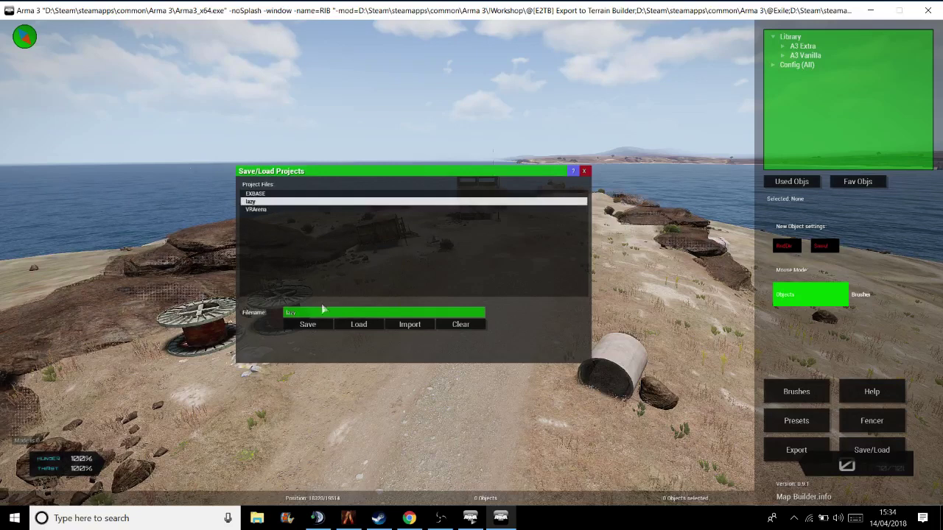
pyautogui.click(357, 325)
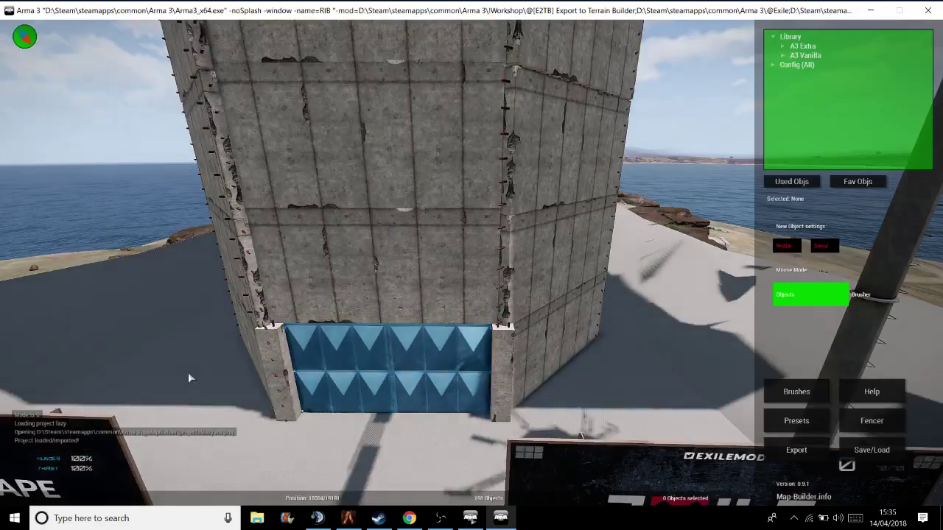
pyautogui.moveTo(185, 370); pyautogui.dragTo(288, 346, button='right')
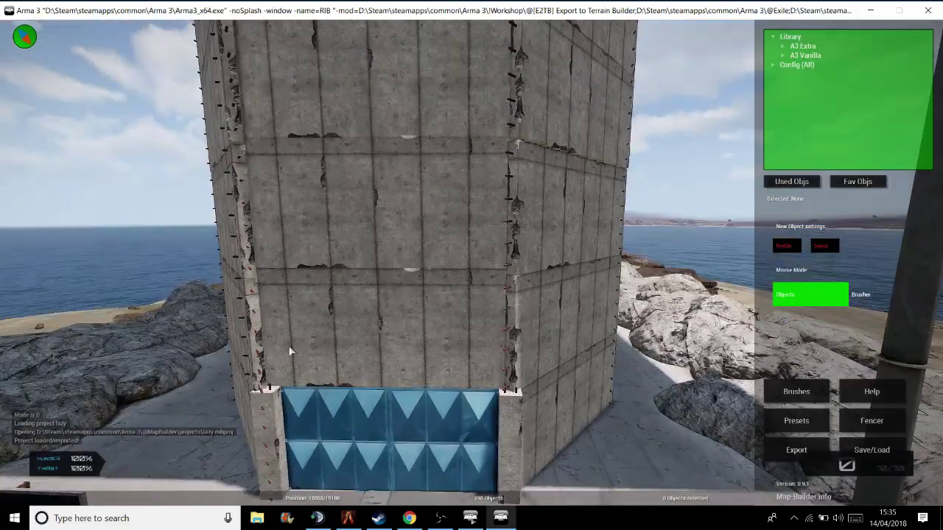
pyautogui.press('s')
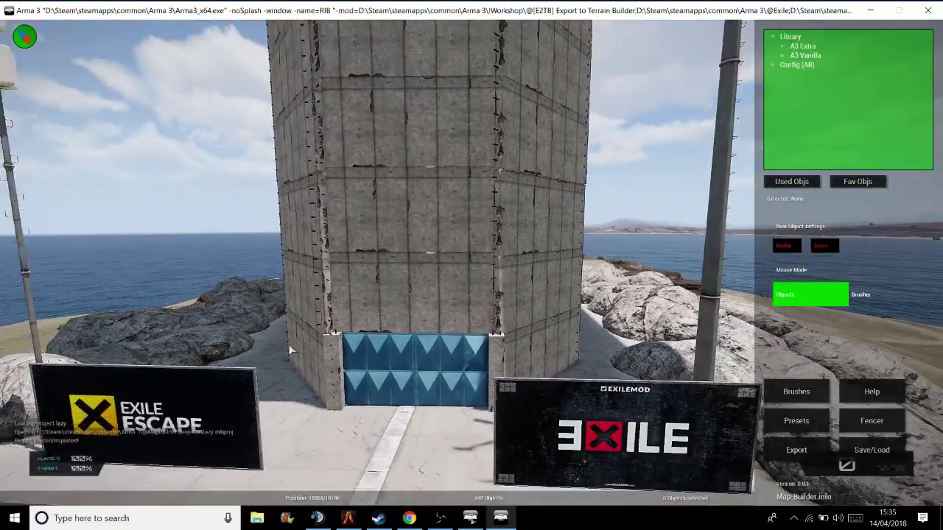
pyautogui.press('s')
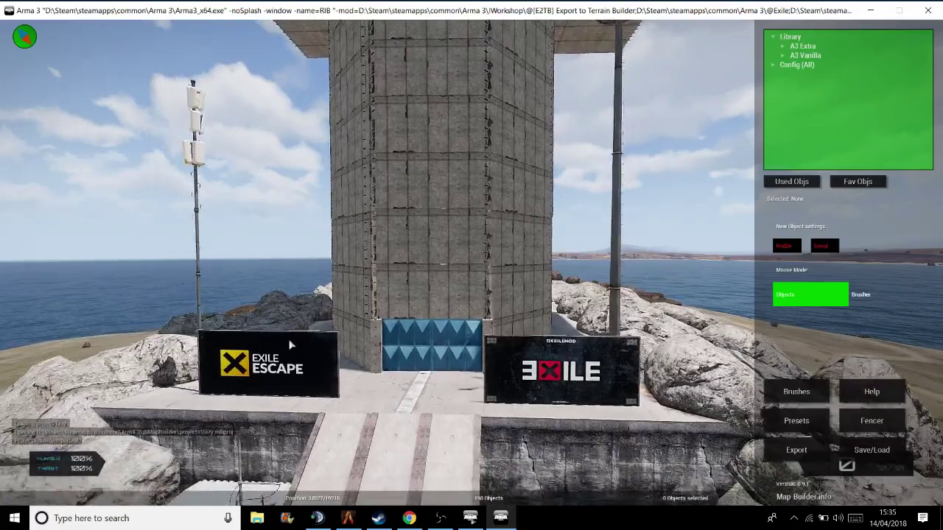
pyautogui.press('s')
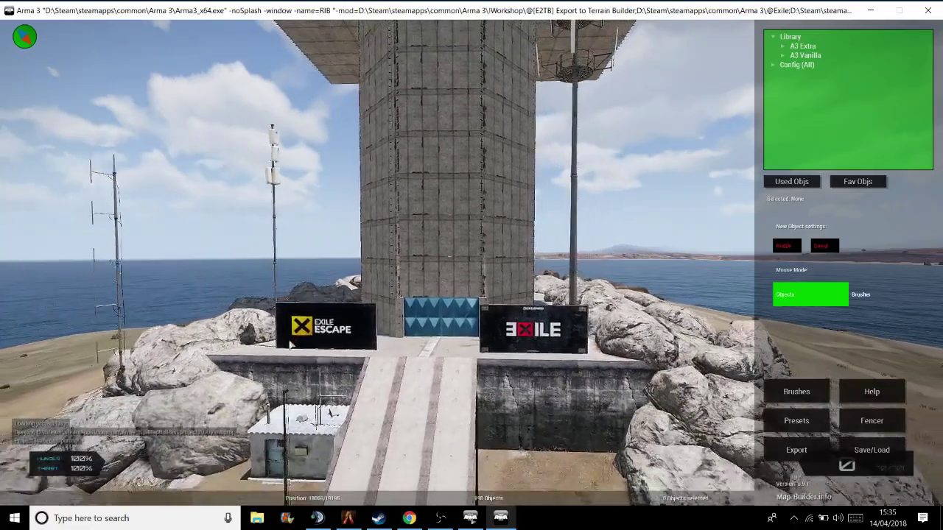
pyautogui.press('s')
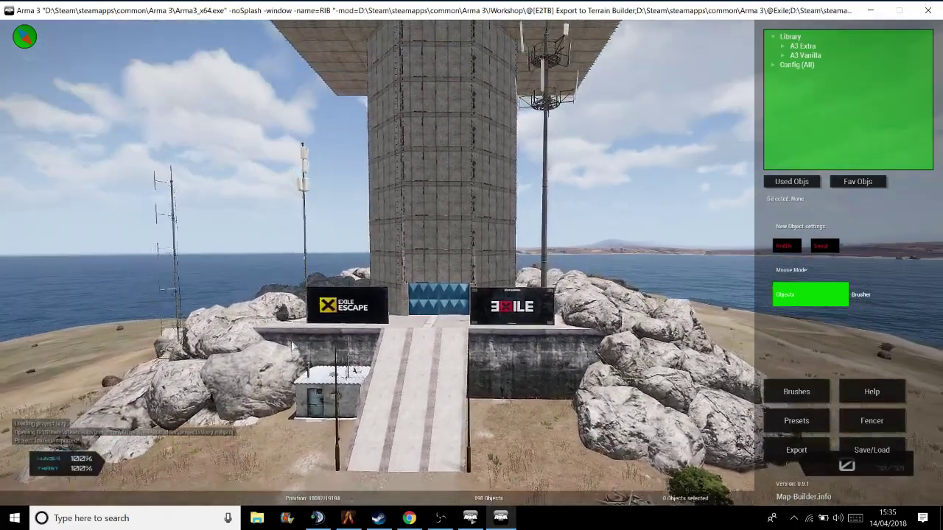
pyautogui.press('q')
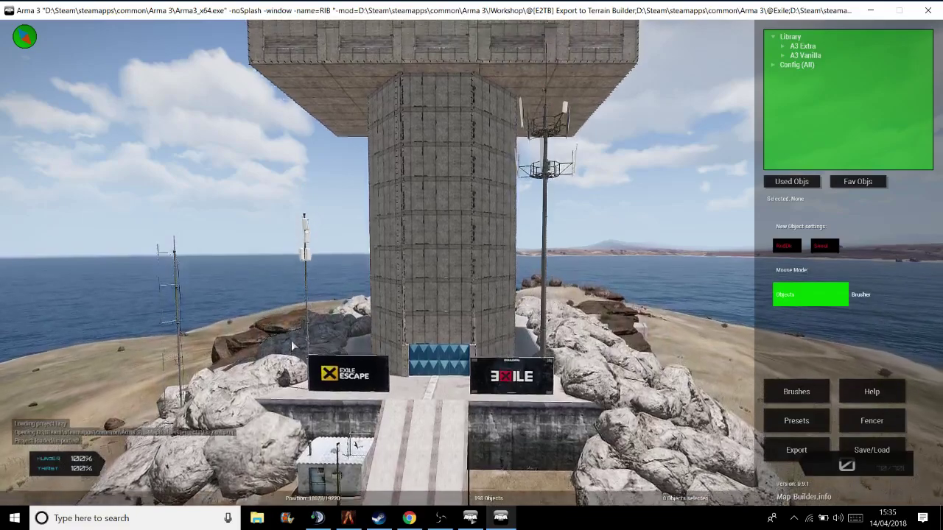
pyautogui.press('q')
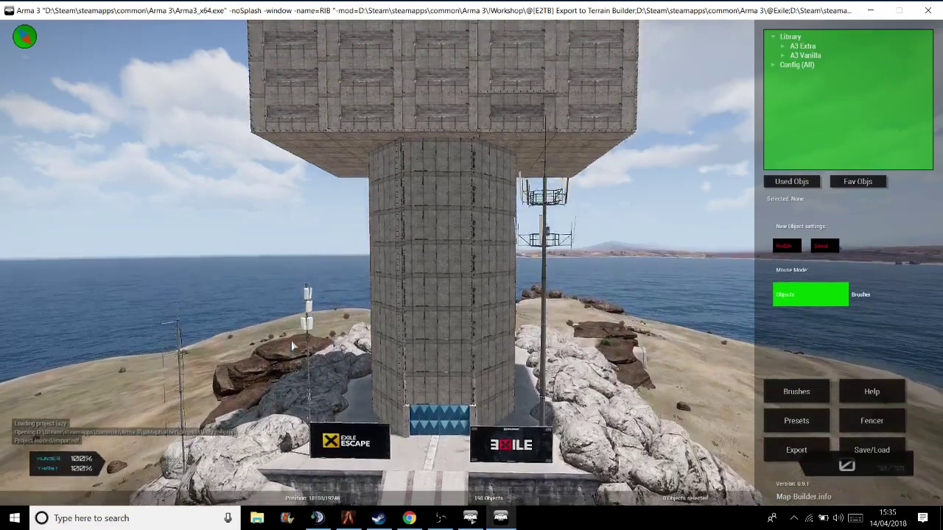
pyautogui.press('q')
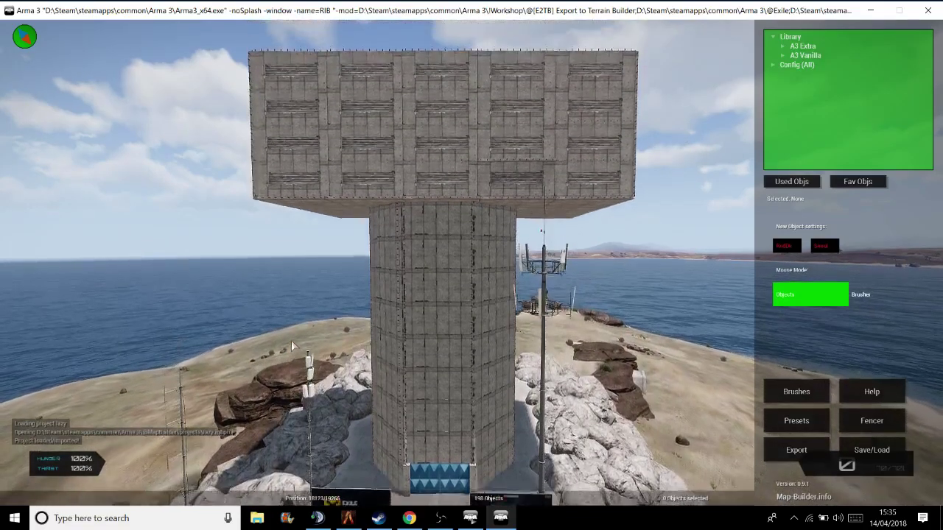
pyautogui.moveTo(291, 340); pyautogui.dragTo(282, 371, button='right')
pyautogui.press('w')
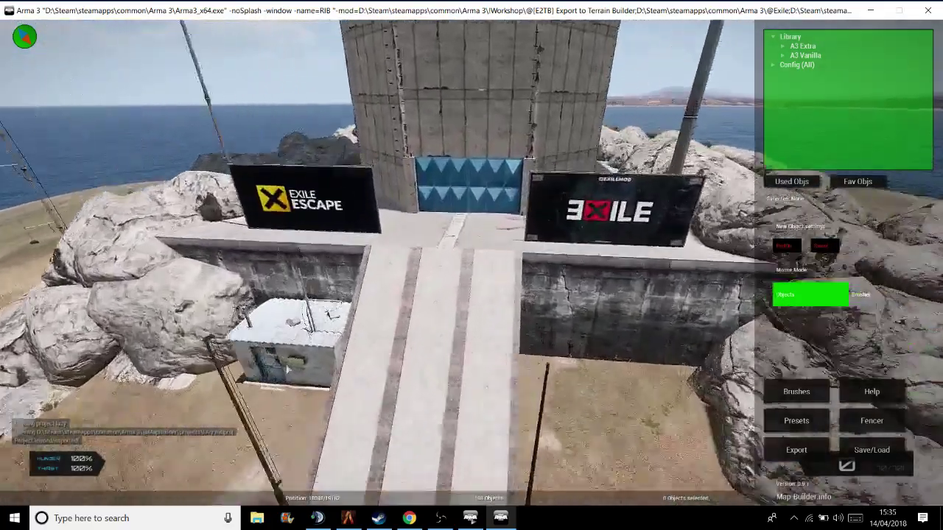
pyautogui.press('w')
pyautogui.moveTo(286, 368); pyautogui.dragTo(302, 300, button='right')
pyautogui.press('w')
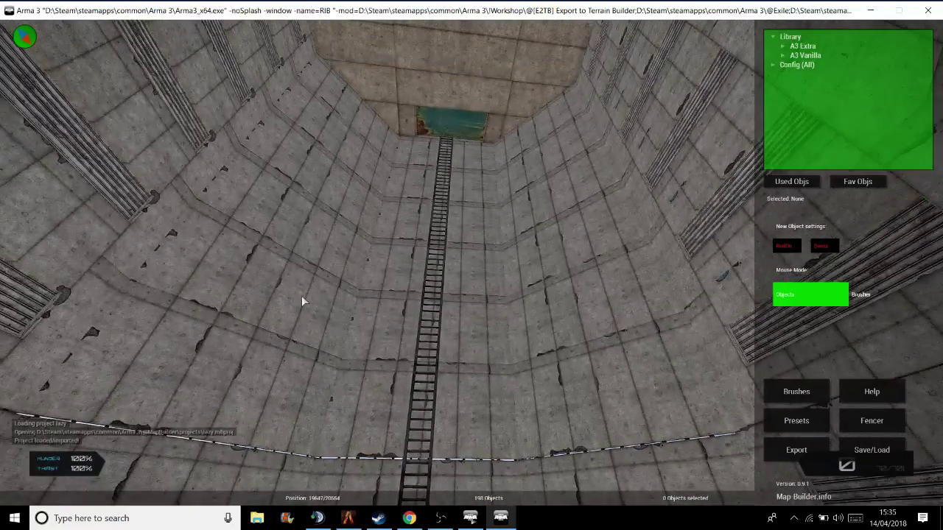
pyautogui.press('w')
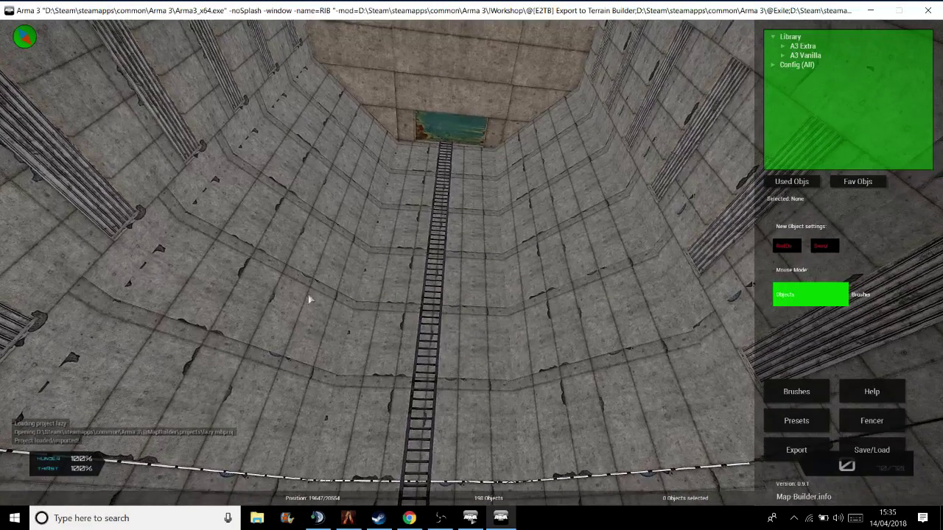
pyautogui.moveTo(339, 300); pyautogui.dragTo(445, 342, button='right')
pyautogui.scroll(-3, 445, 343)
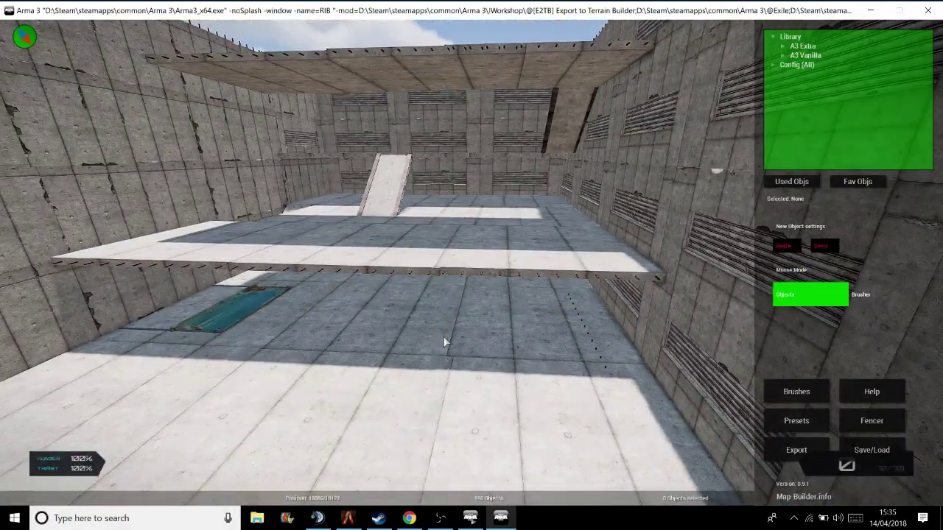
pyautogui.scroll(-2, 444, 342)
pyautogui.scroll(-5, 444, 342)
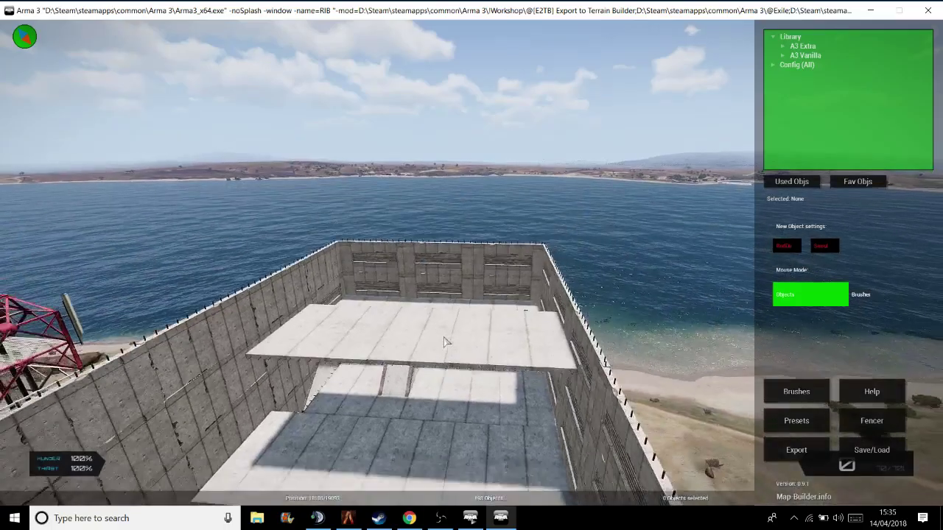
pyautogui.scroll(-3, 445, 342)
pyautogui.moveTo(445, 342); pyautogui.dragTo(368, 335, button='right')
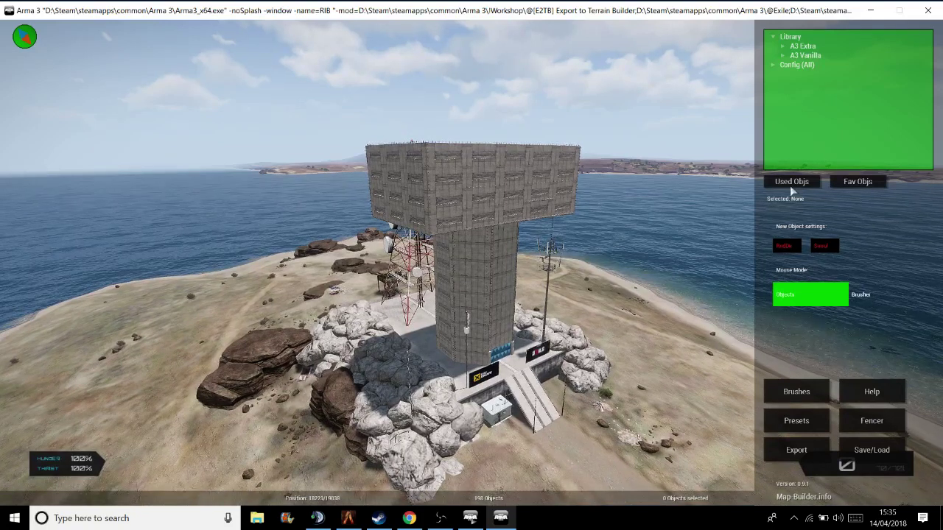
# - Dismiss the Save/Load list, show the Export dialog's TB, SQF, SQM, TML options, switch to File Explorer
pyautogui.click(884, 449)
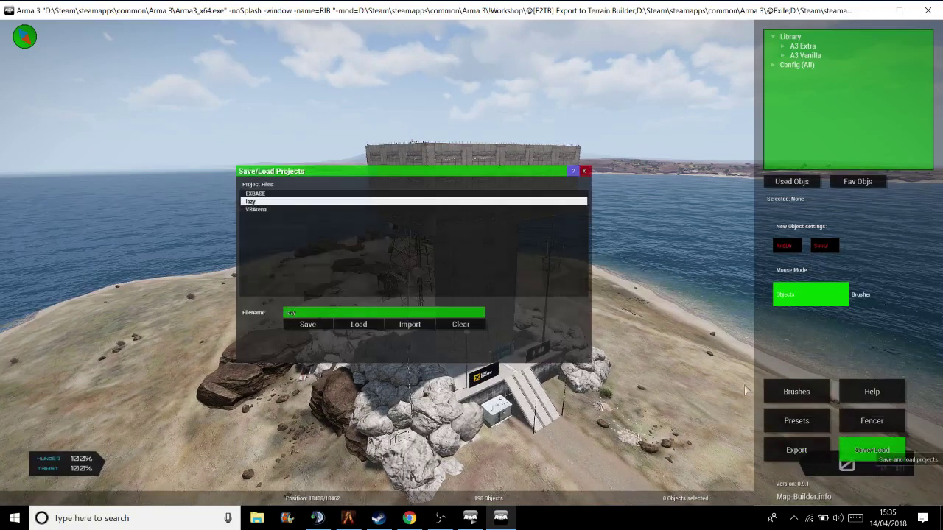
pyautogui.click(584, 171)
pyautogui.click(796, 451)
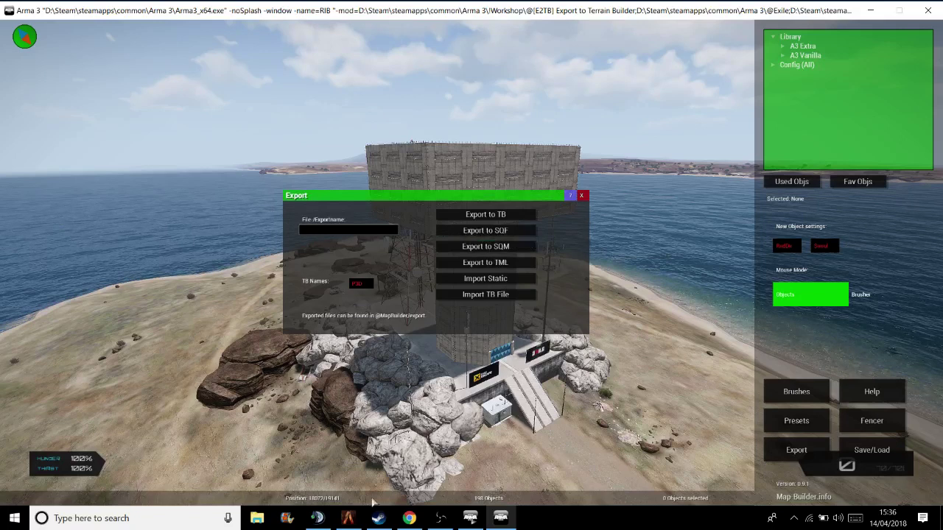
pyautogui.click(263, 520)
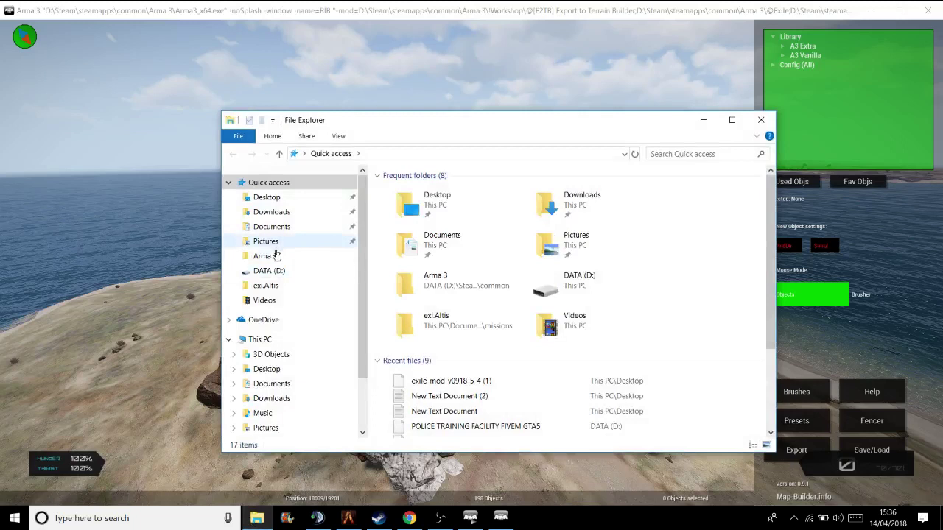
pyautogui.click(267, 256)
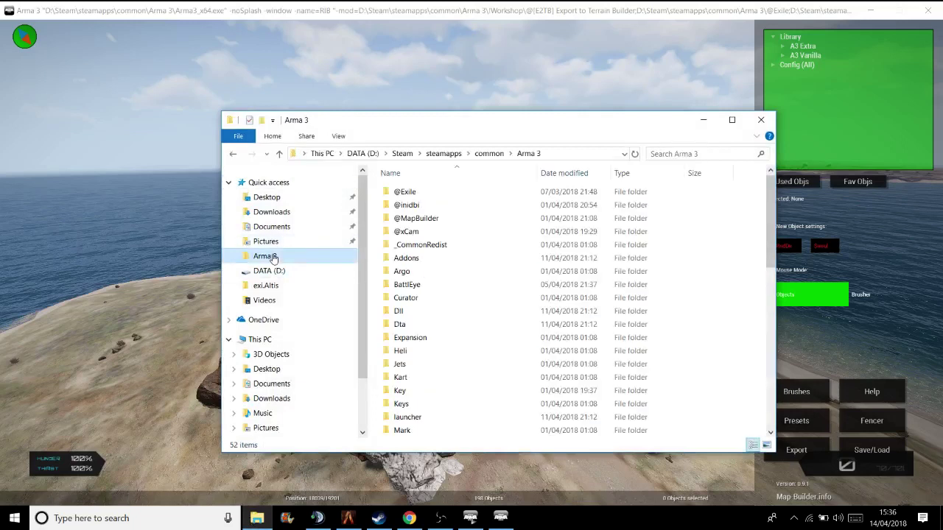
pyautogui.doubleClick(414, 218)
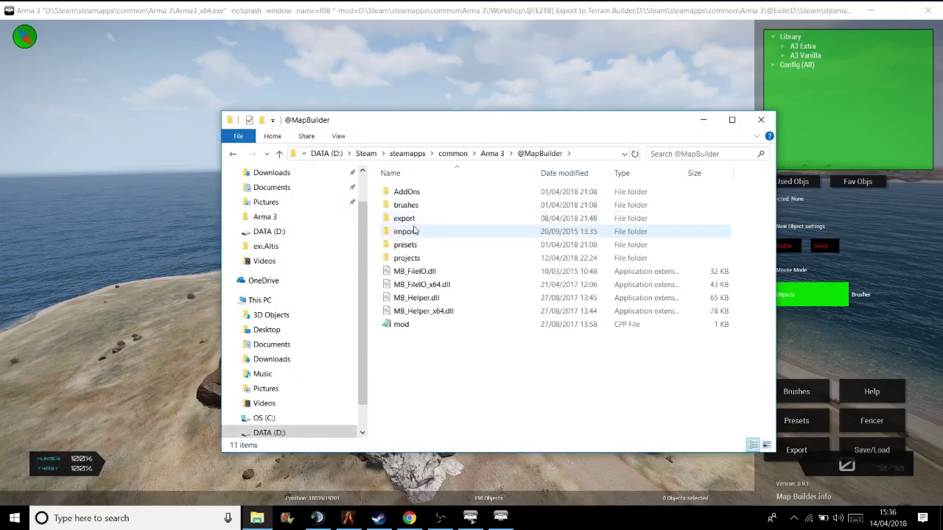
pyautogui.doubleClick(412, 220)
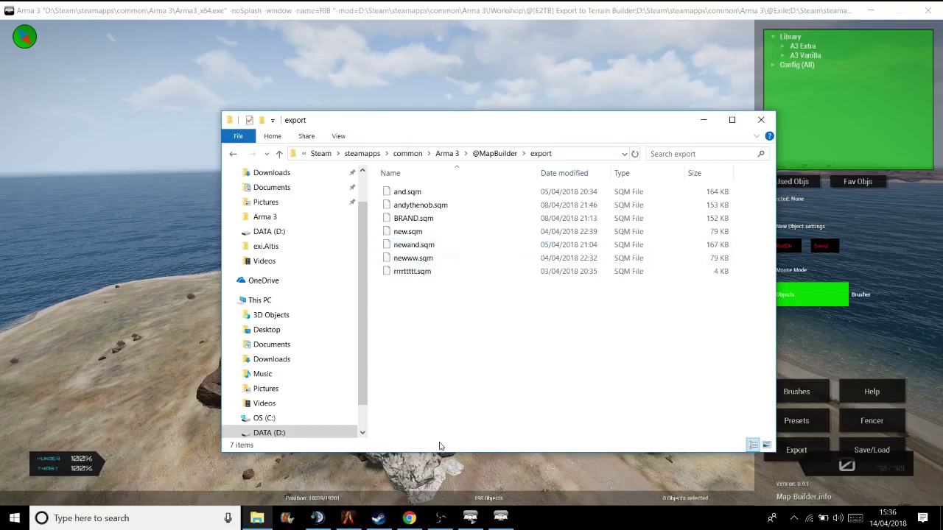
# - Check the profile's missions folder under Documents > Arma 3 - Other Profiles, then close Explorer
pyautogui.click(342, 187)
pyautogui.click(422, 220)
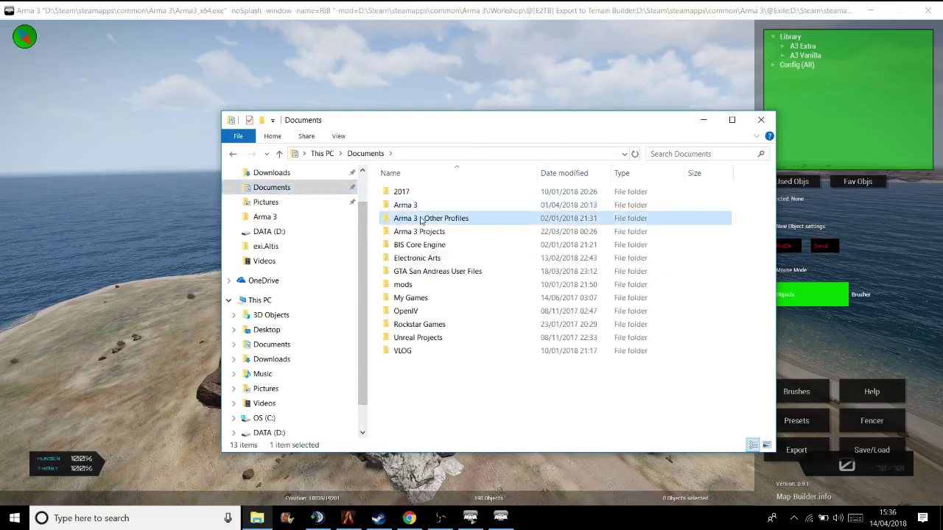
pyautogui.doubleClick(421, 219)
pyautogui.doubleClick(403, 207)
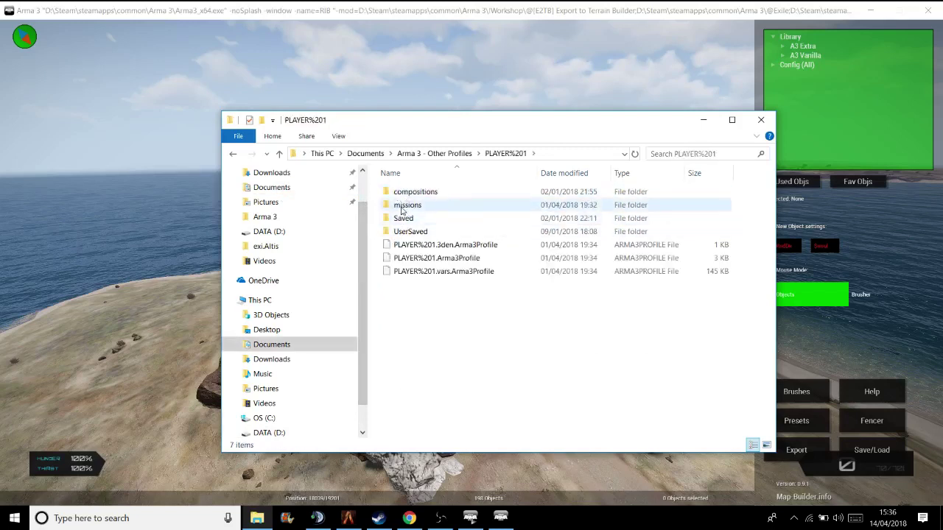
pyautogui.doubleClick(404, 206)
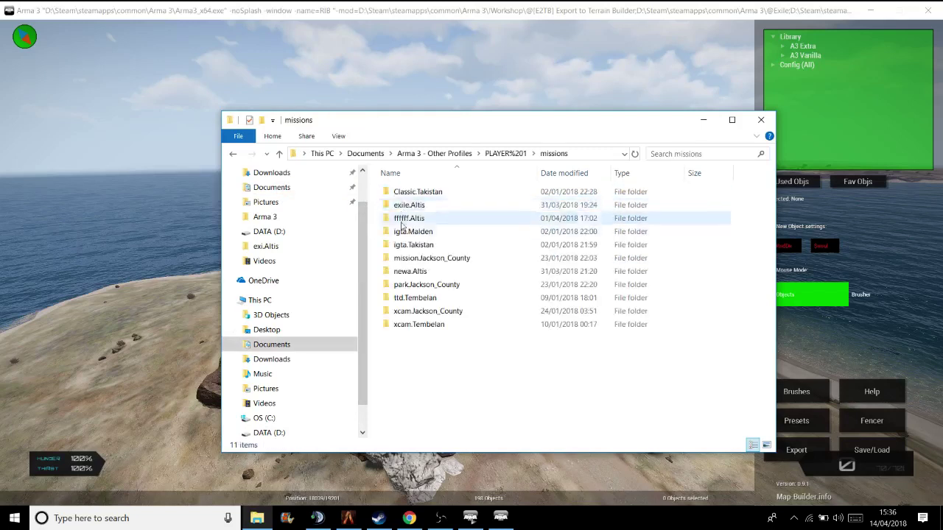
pyautogui.click(761, 120)
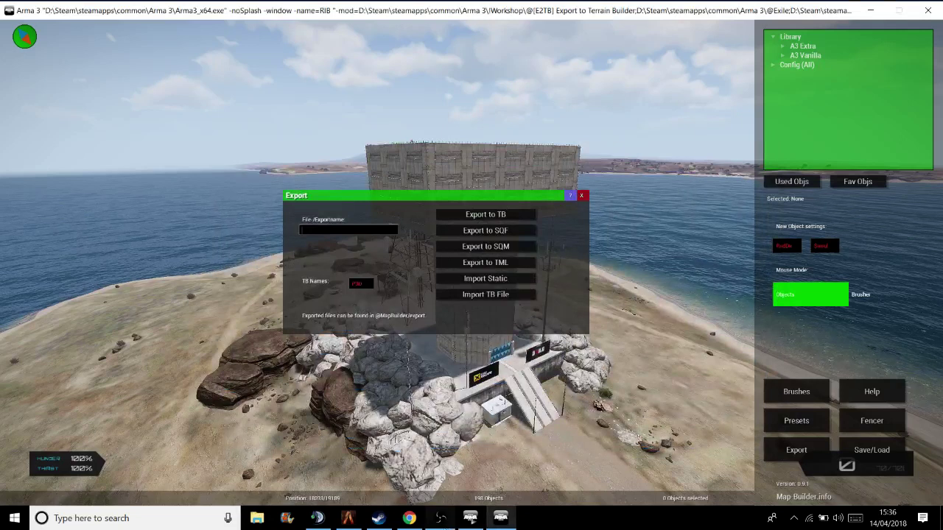
pyautogui.click(440, 518)
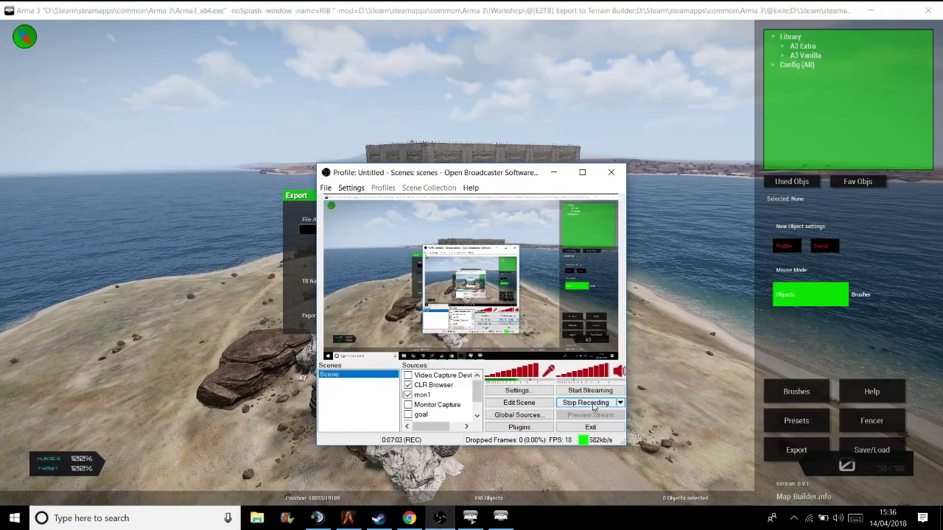